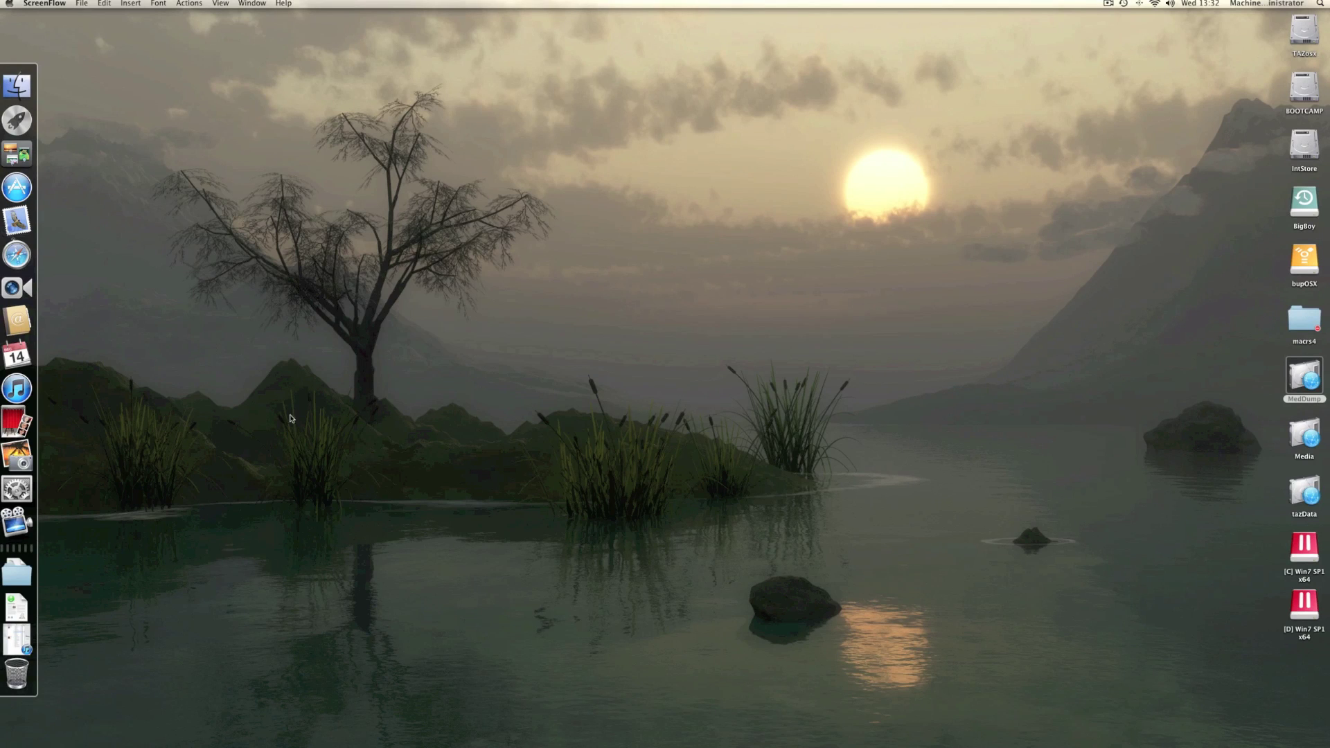
# Open iTunes, make its window wider and shorter, and move it toward the middle of the desktop.
pyautogui.click(16, 388)
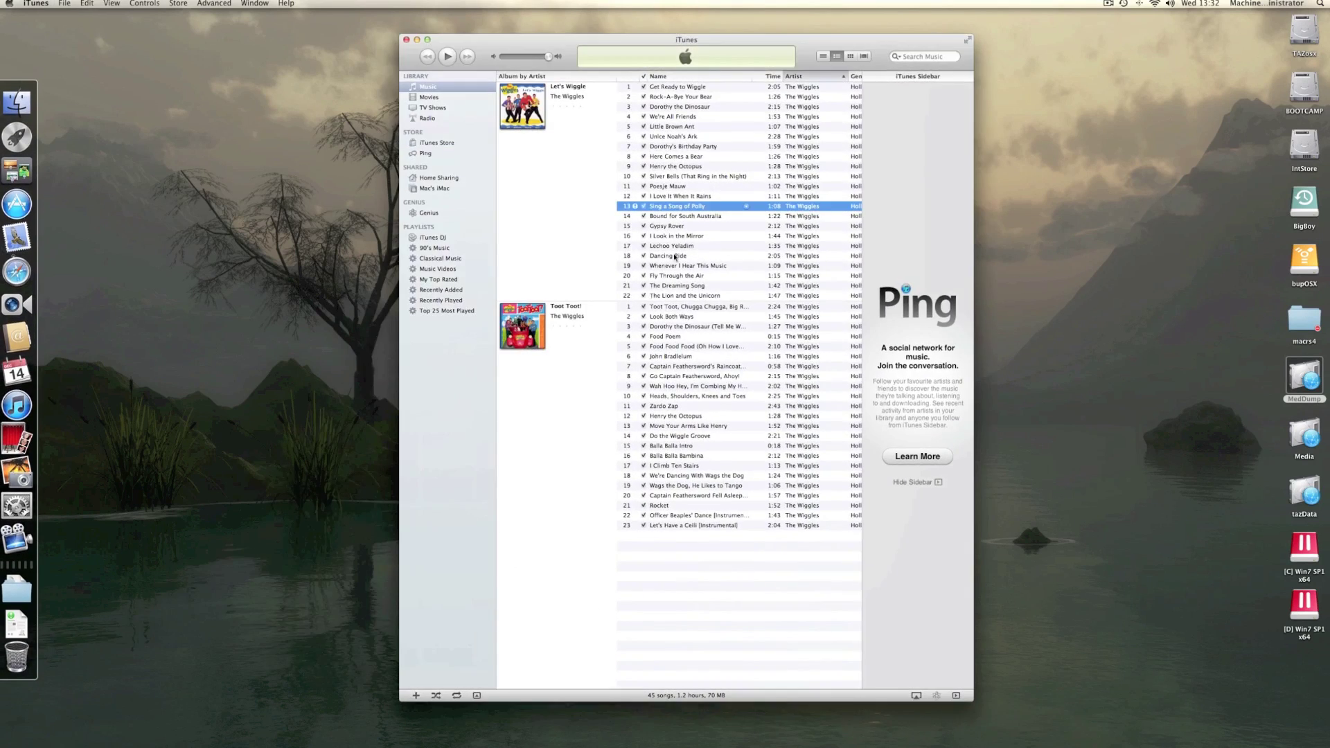
pyautogui.moveTo(971, 698); pyautogui.dragTo(1157, 508)
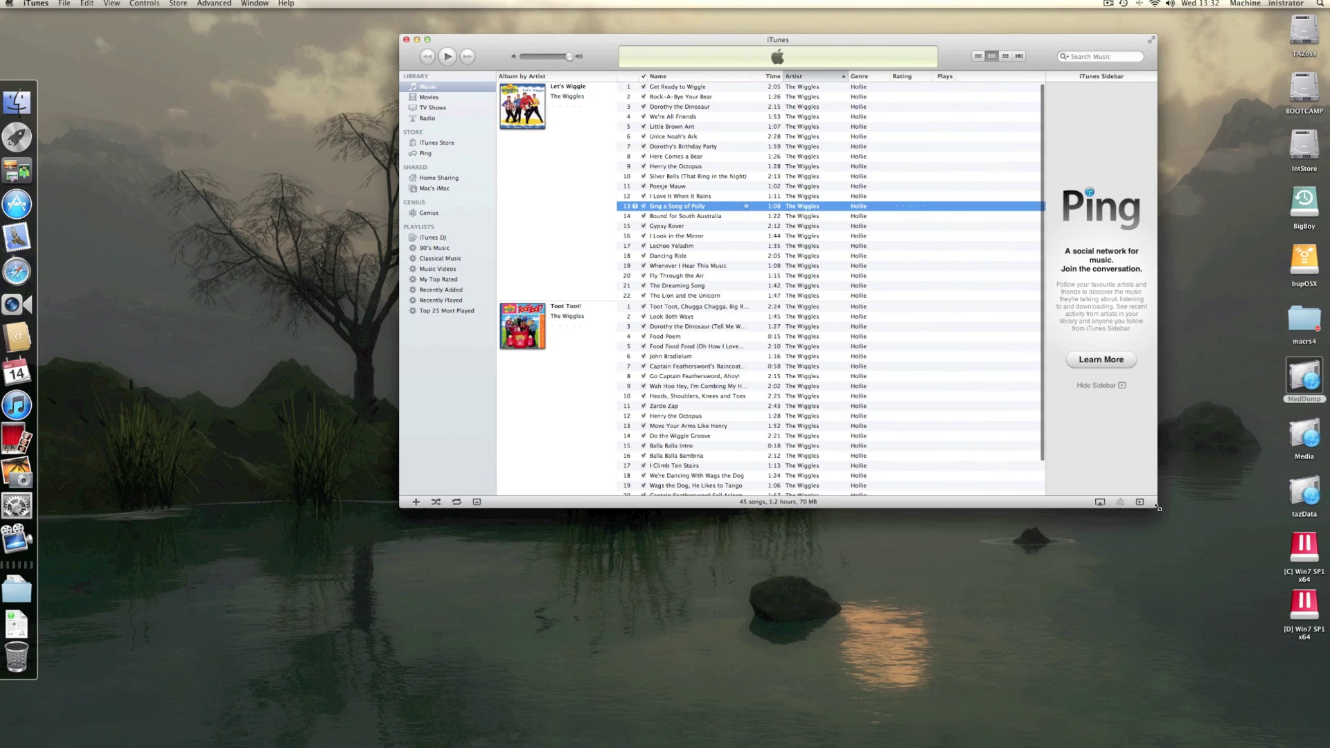
pyautogui.moveTo(810, 50); pyautogui.dragTo(715, 200)
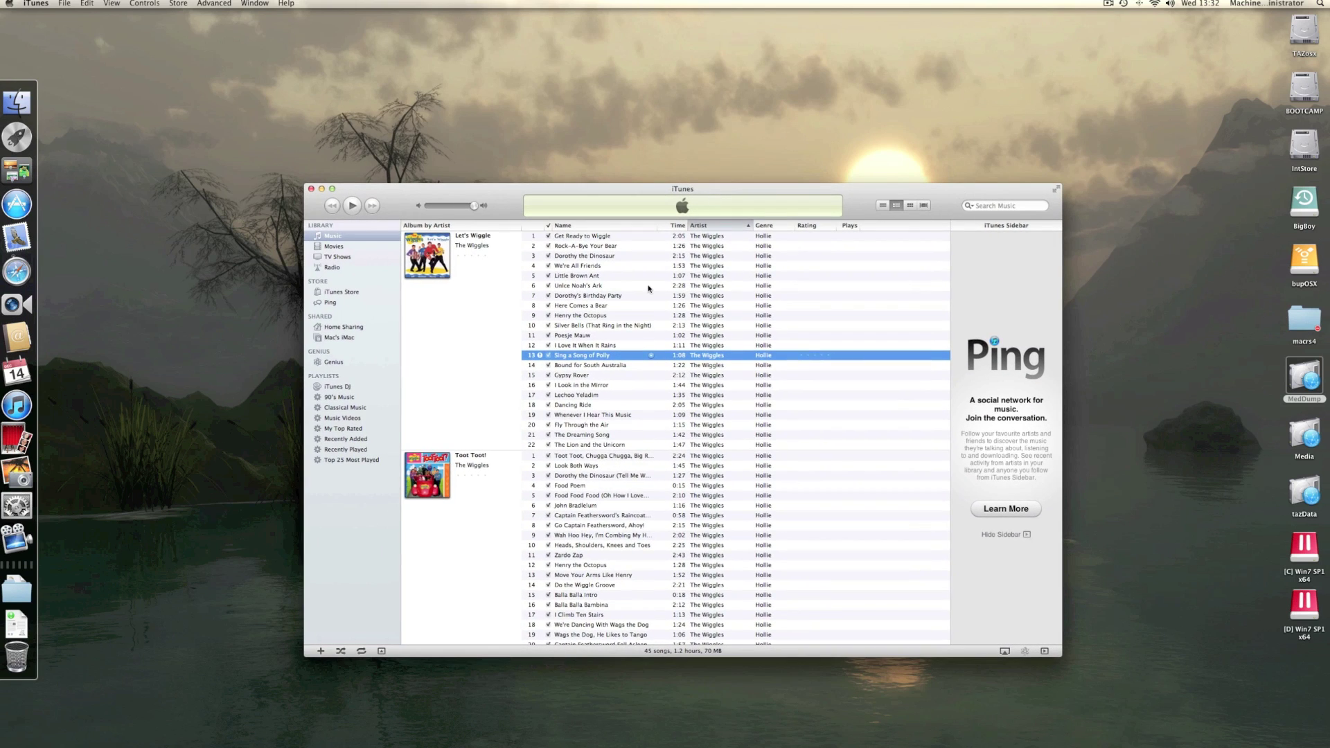
# Try to play the song "Unice Noah's Ark" from the Let's Wiggle album, declining to locate its original file.
pyautogui.click(602, 287)
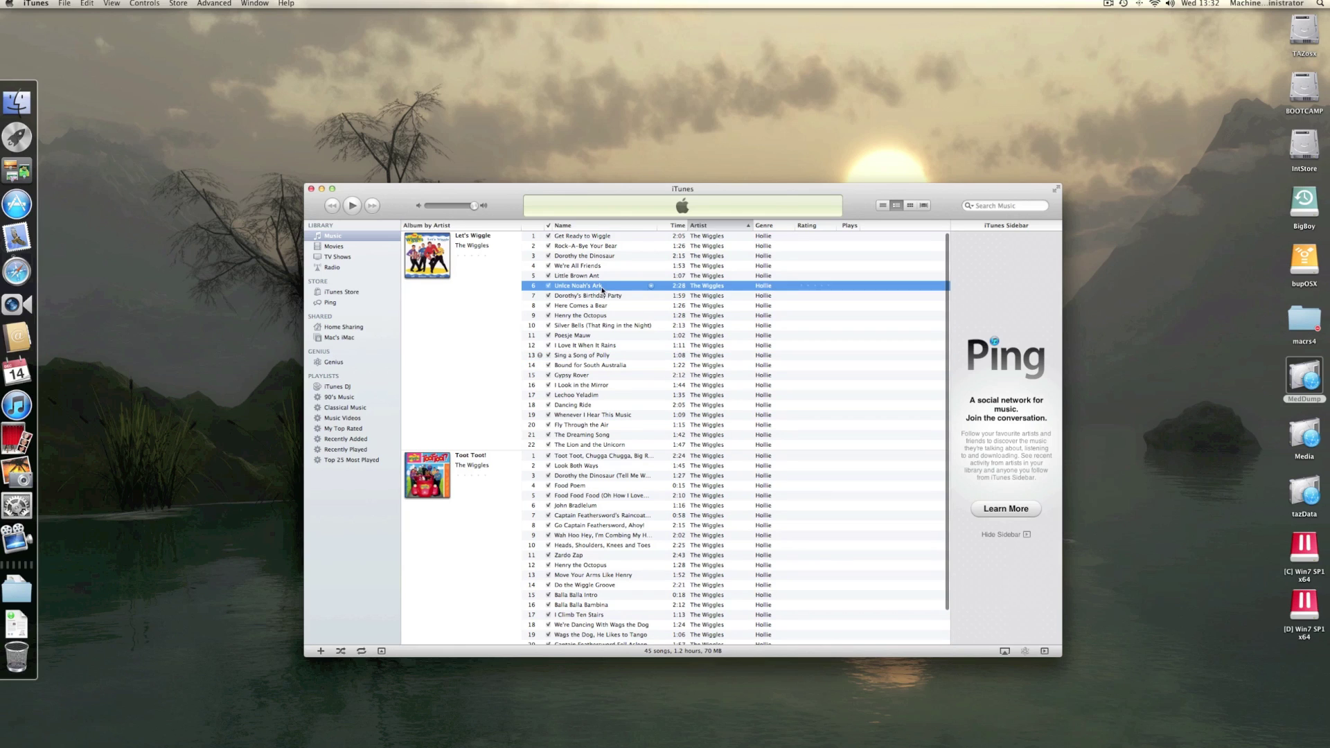
pyautogui.click(353, 205)
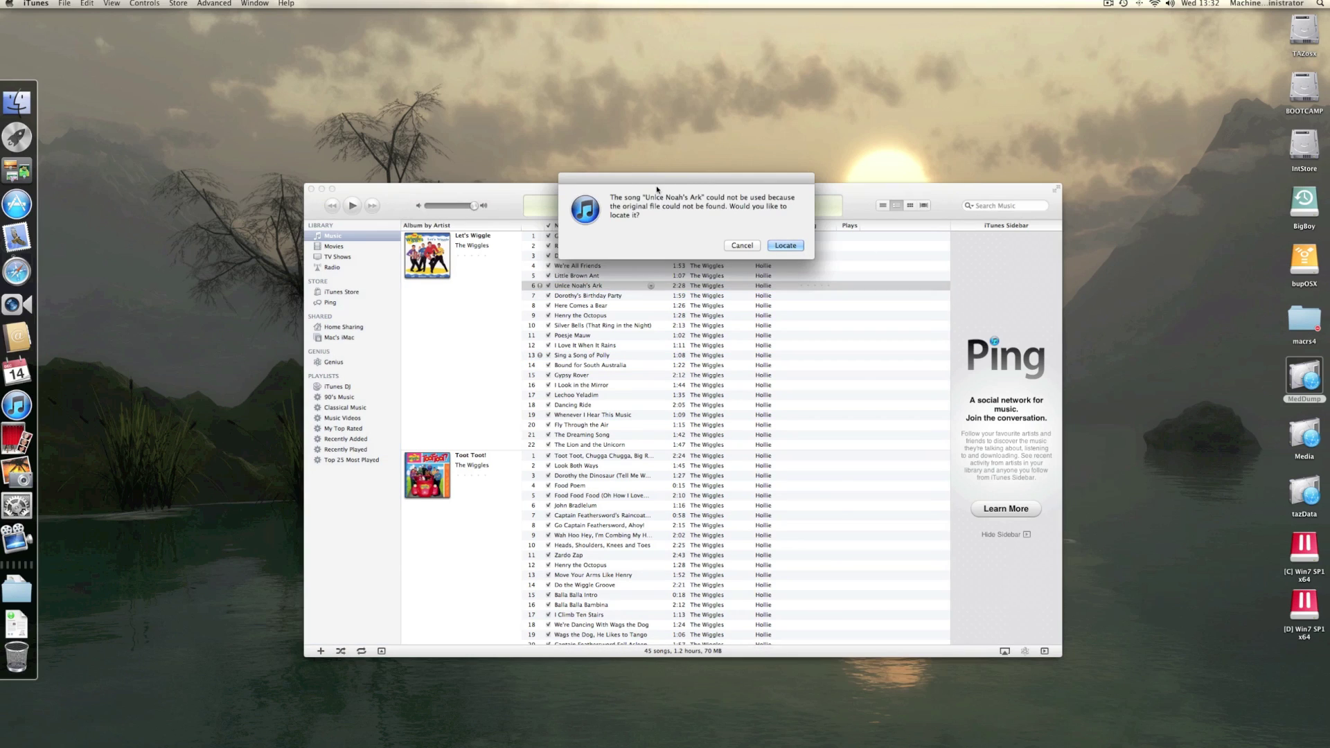
pyautogui.moveTo(648, 201); pyautogui.dragTo(653, 355)
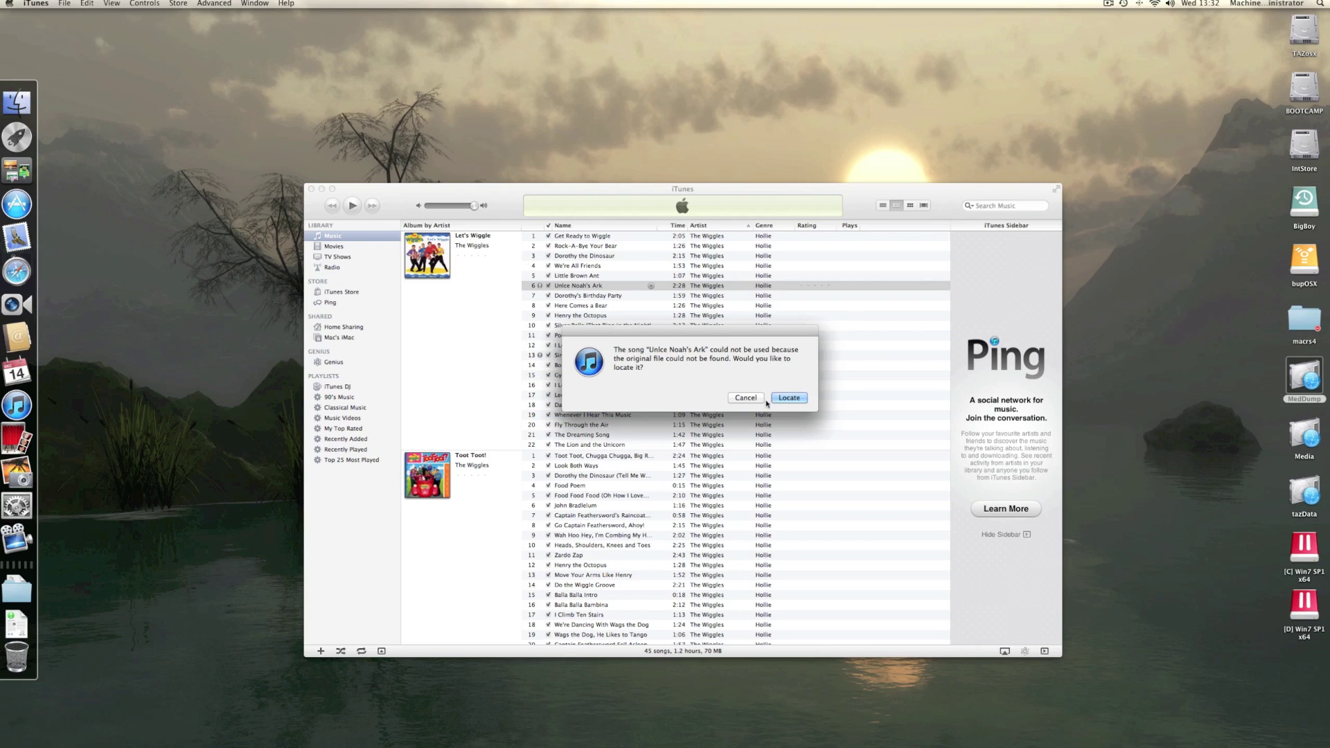
pyautogui.click(751, 398)
# Quit iTunes and relaunch it with the library chooser, opting to create a new library.
pyautogui.moveTo(719, 188); pyautogui.dragTo(725, 177)
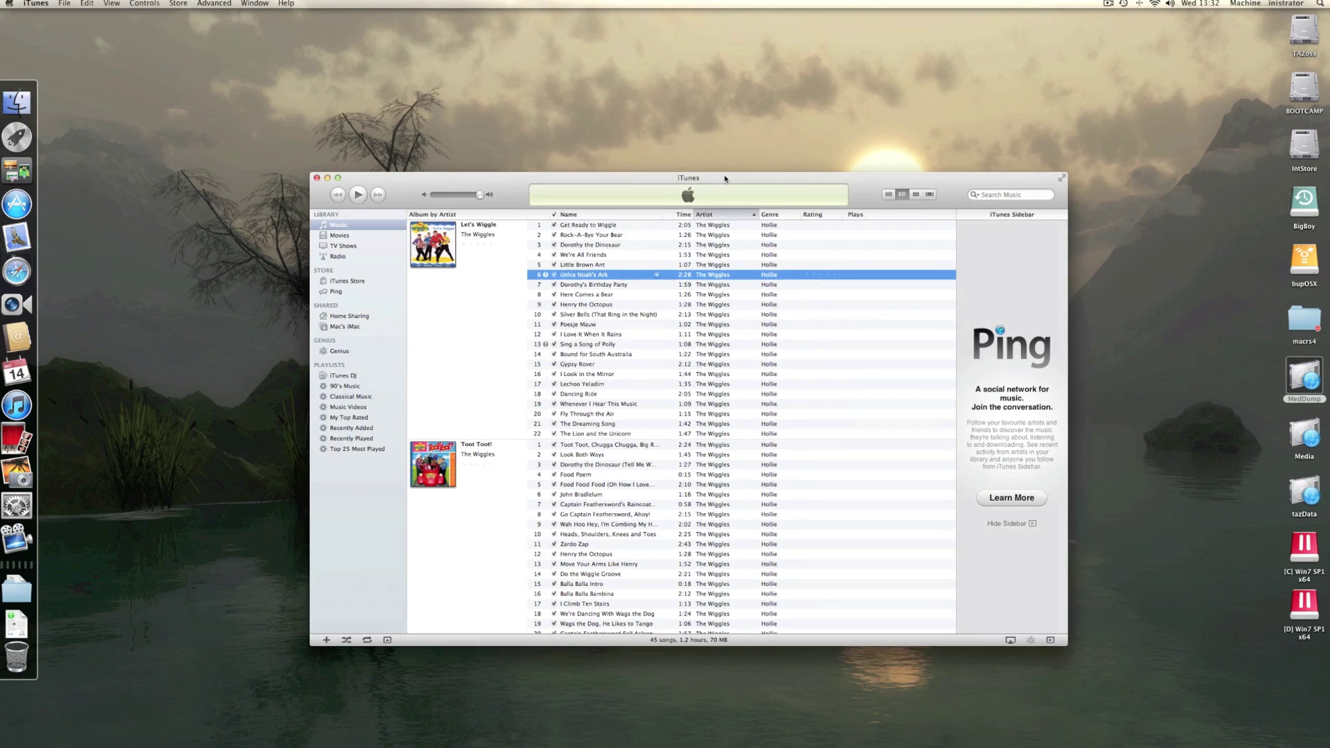
pyautogui.press('super+h')
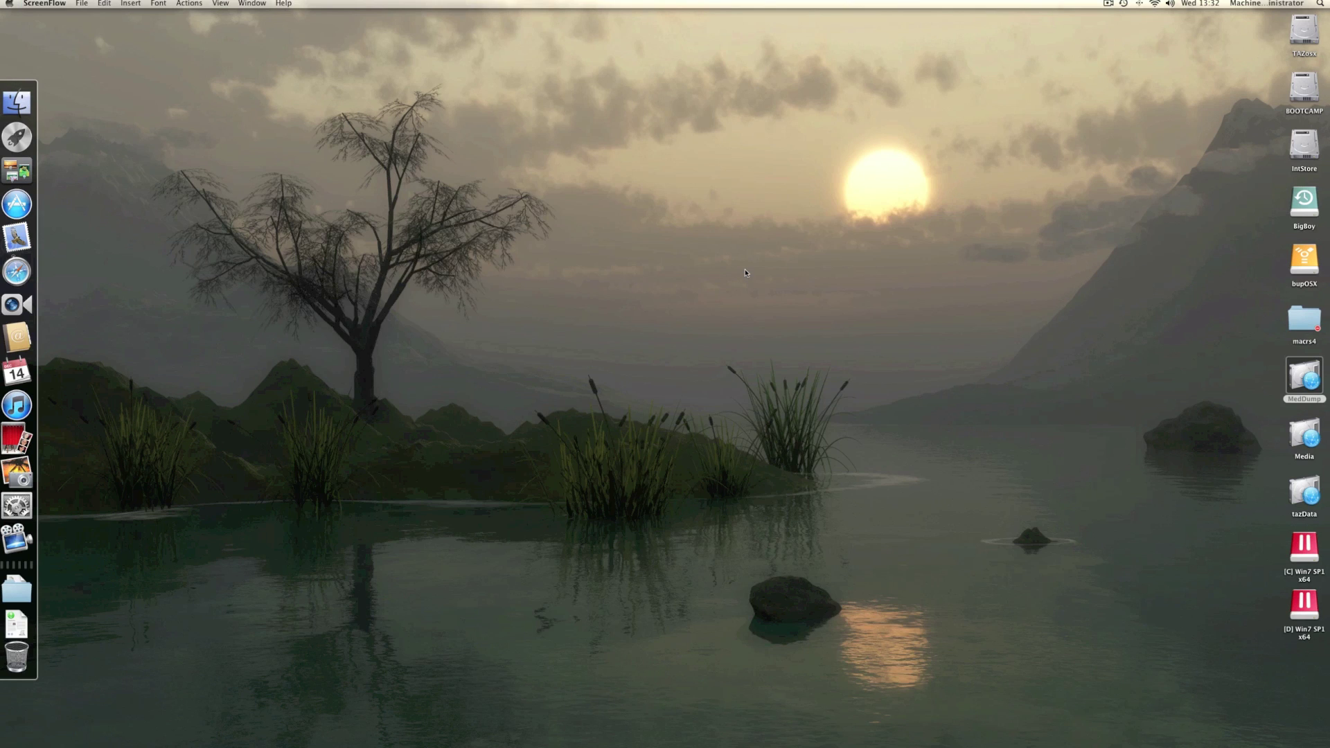
pyautogui.keyDown('alt'); pyautogui.click(23, 410); pyautogui.keyUp('alt')
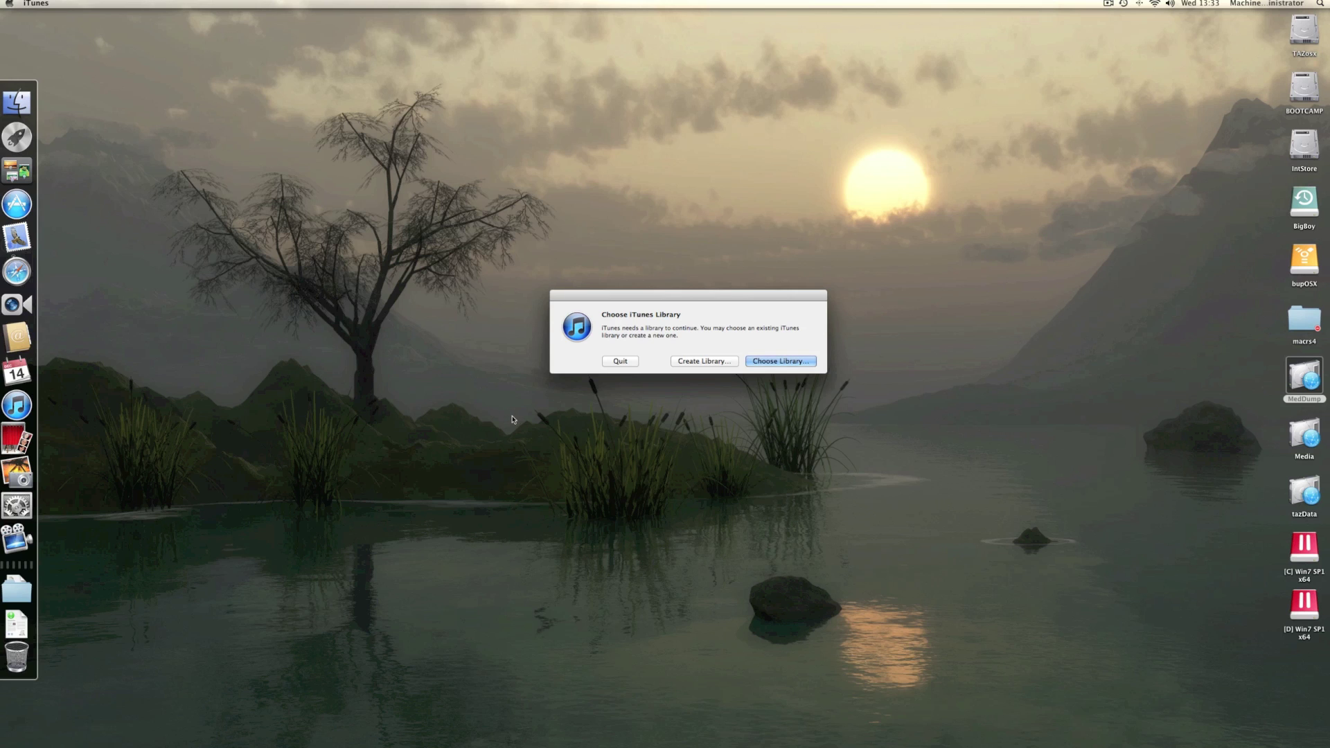
pyautogui.click(701, 361)
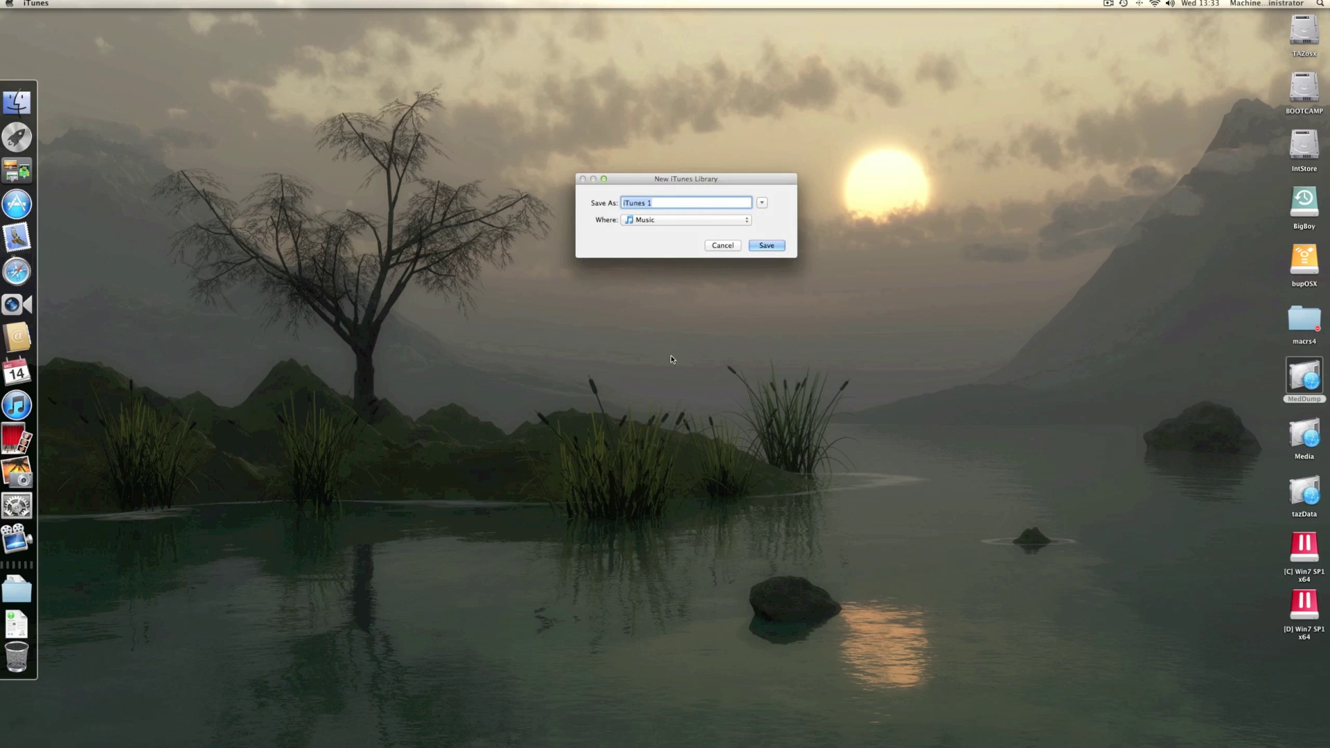
# Save the new library as "New iTunes Library" in the Music folder, and shorten and reposition its window.
pyautogui.moveTo(663, 178); pyautogui.dragTo(654, 239)
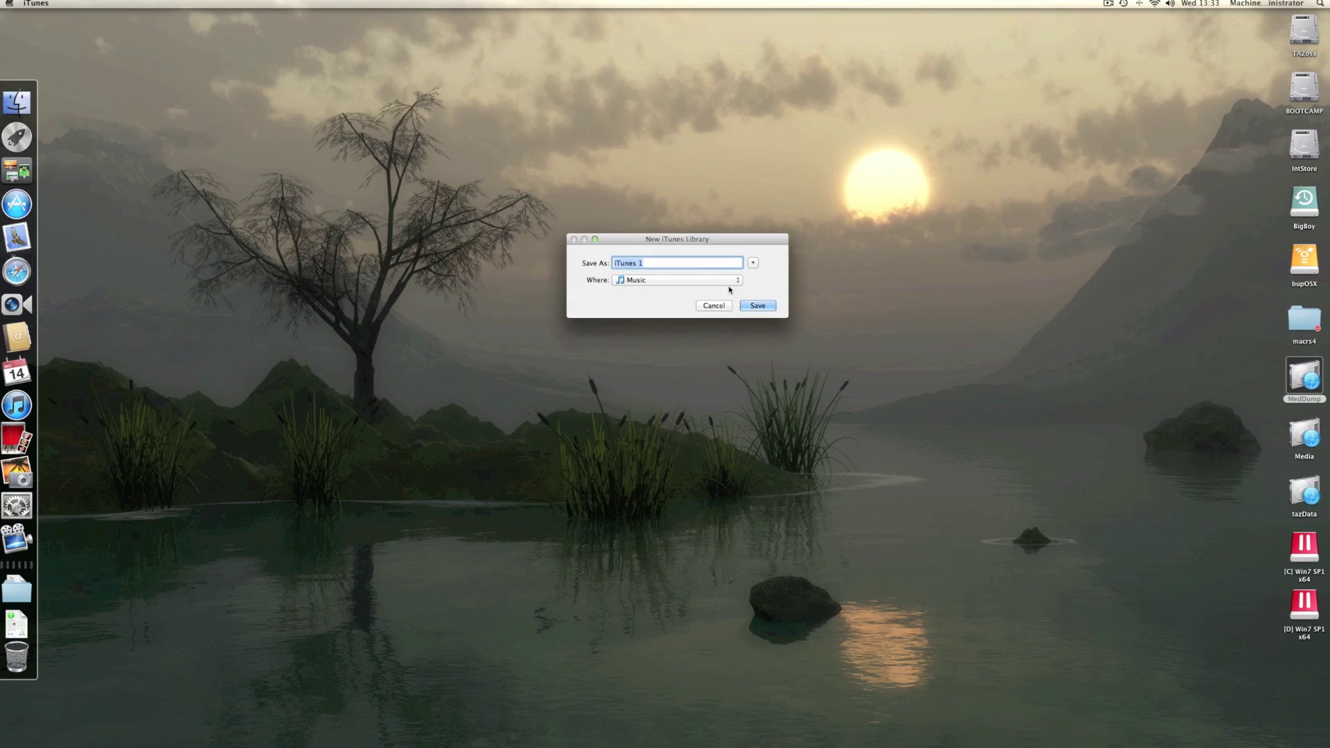
pyautogui.click(753, 262)
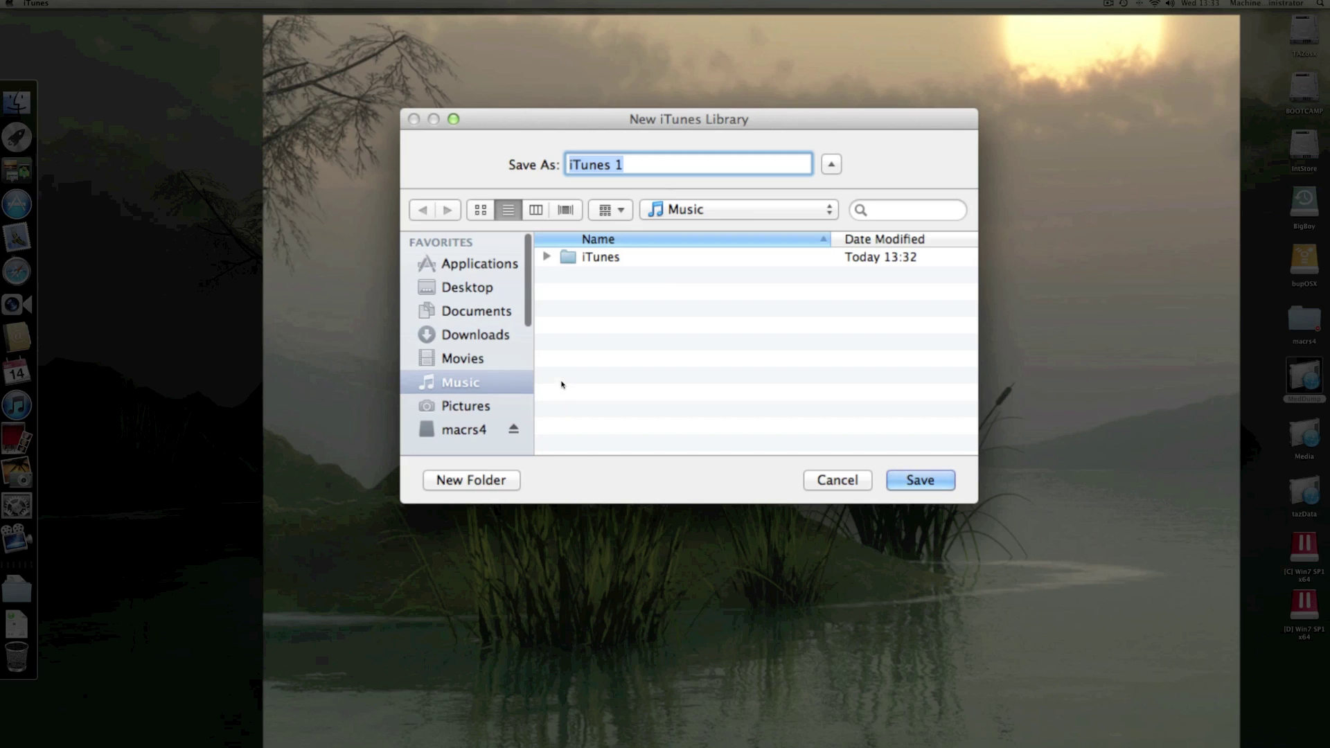
pyautogui.press('Right')
pyautogui.hscroll(1, 616, 342)
pyautogui.press('super+a')
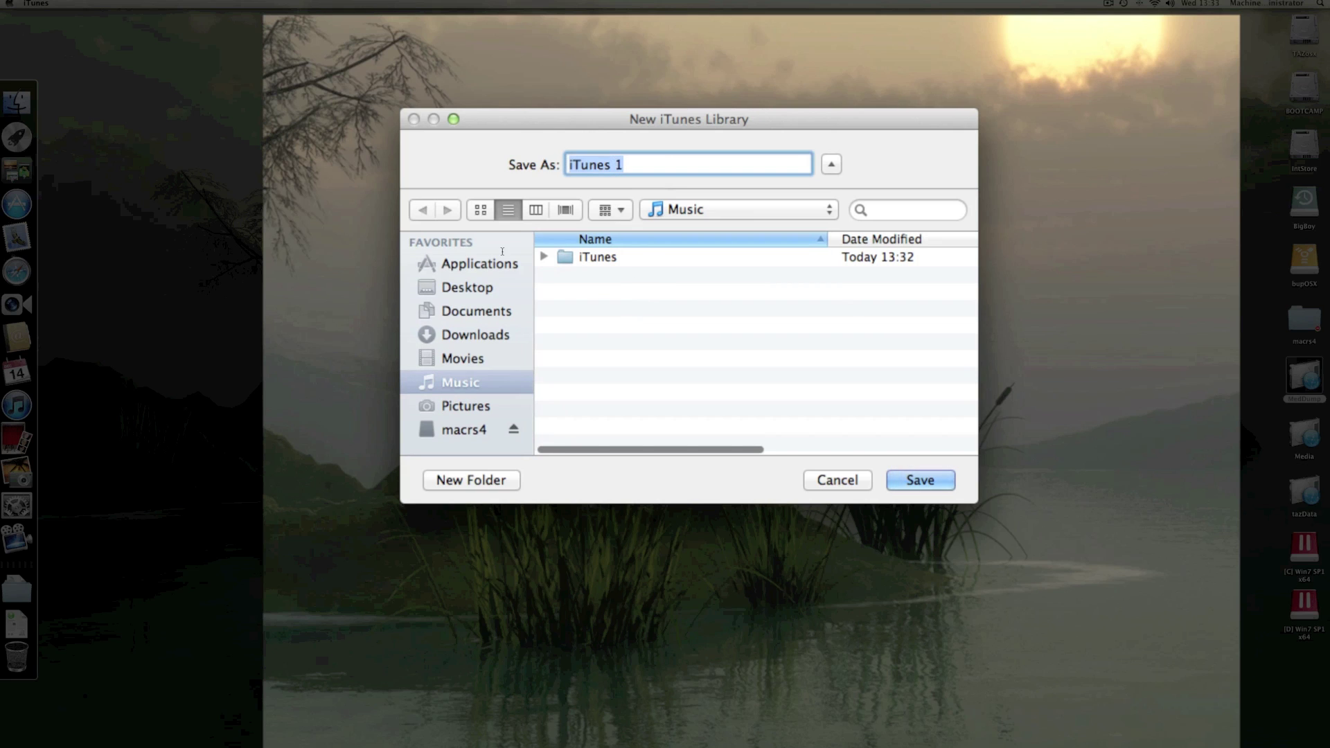
pyautogui.write('New iTunes Library')
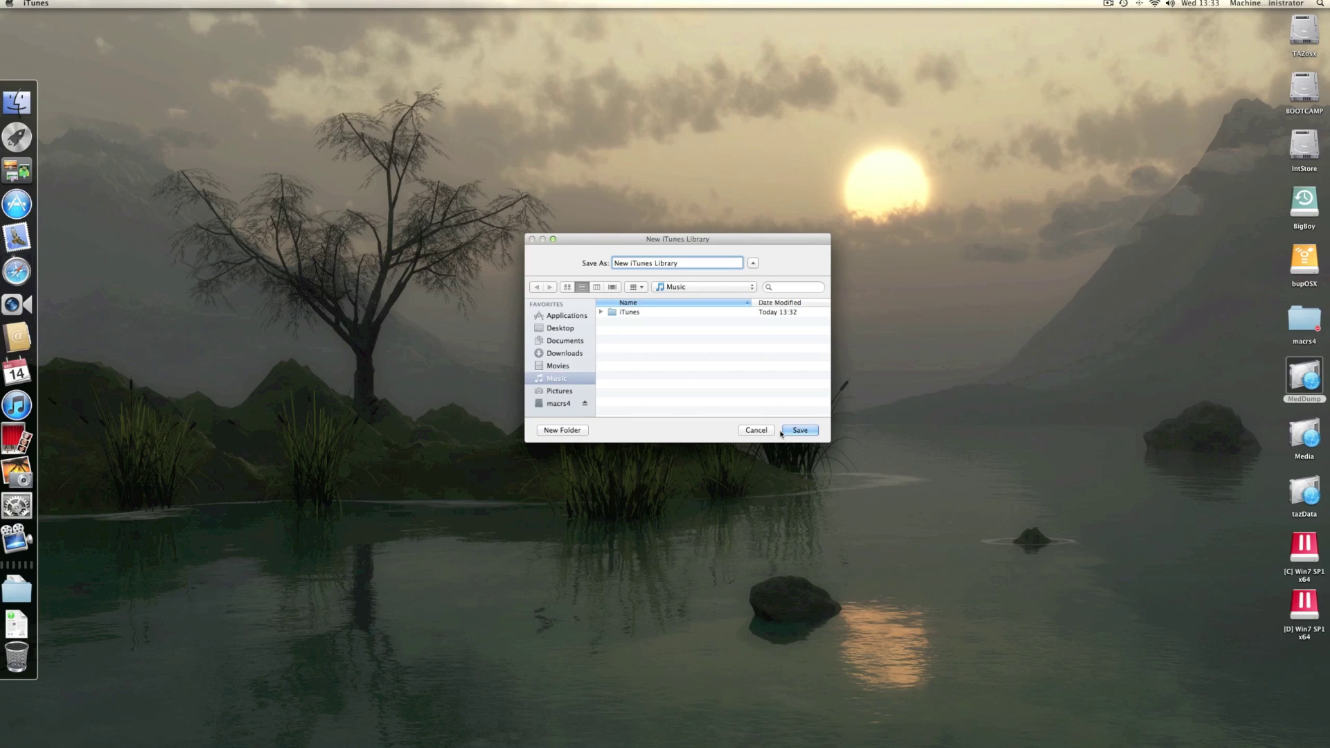
pyautogui.click(921, 480)
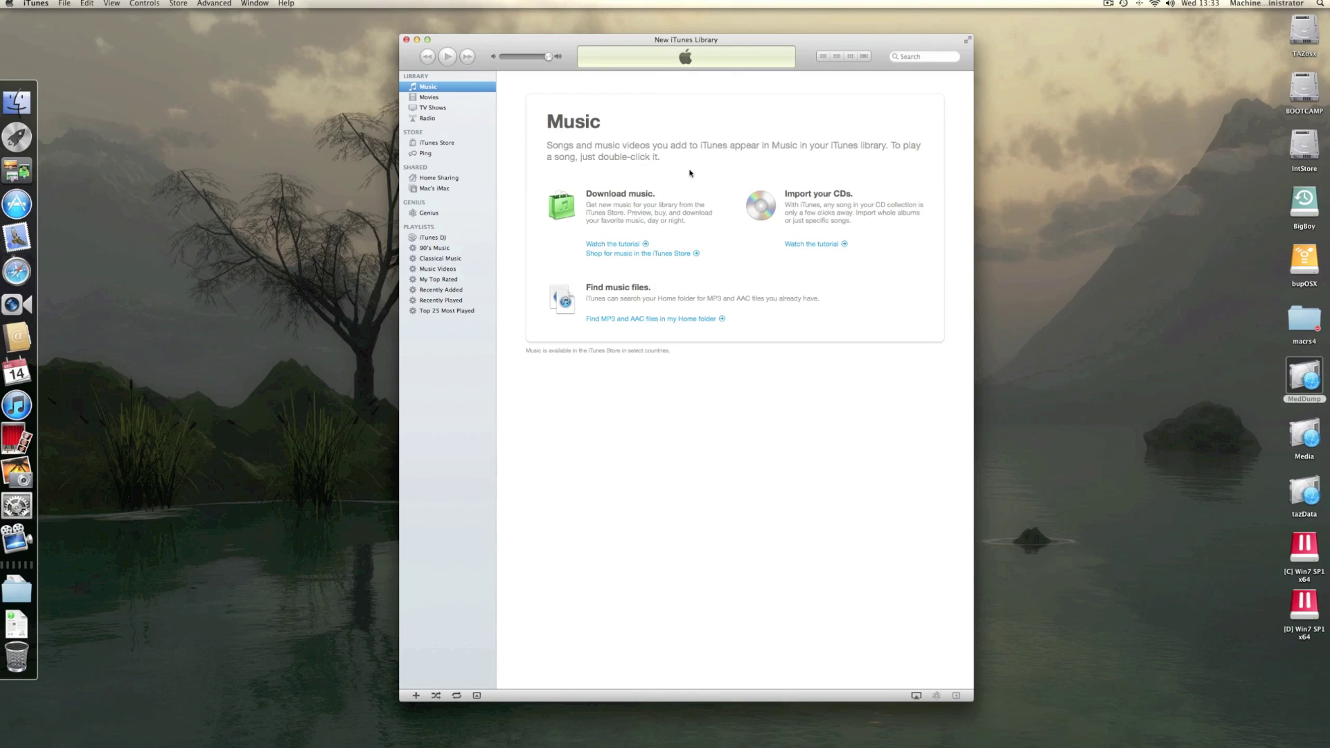
pyautogui.moveTo(970, 697); pyautogui.dragTo(1021, 448)
pyautogui.moveTo(744, 41); pyautogui.dragTo(736, 187)
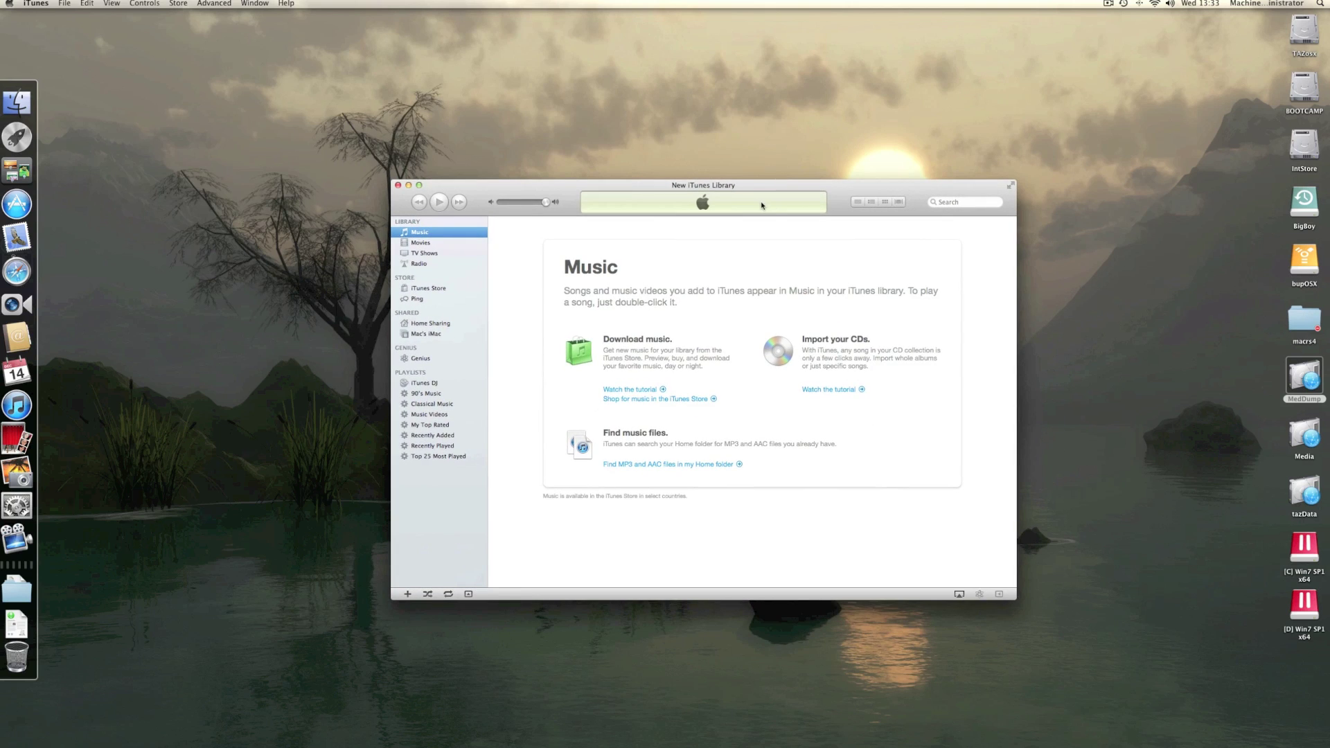
# In the Advanced preferences, turn off copying files to the iTunes Media folder when adding to the library.
pyautogui.click(46, 4)
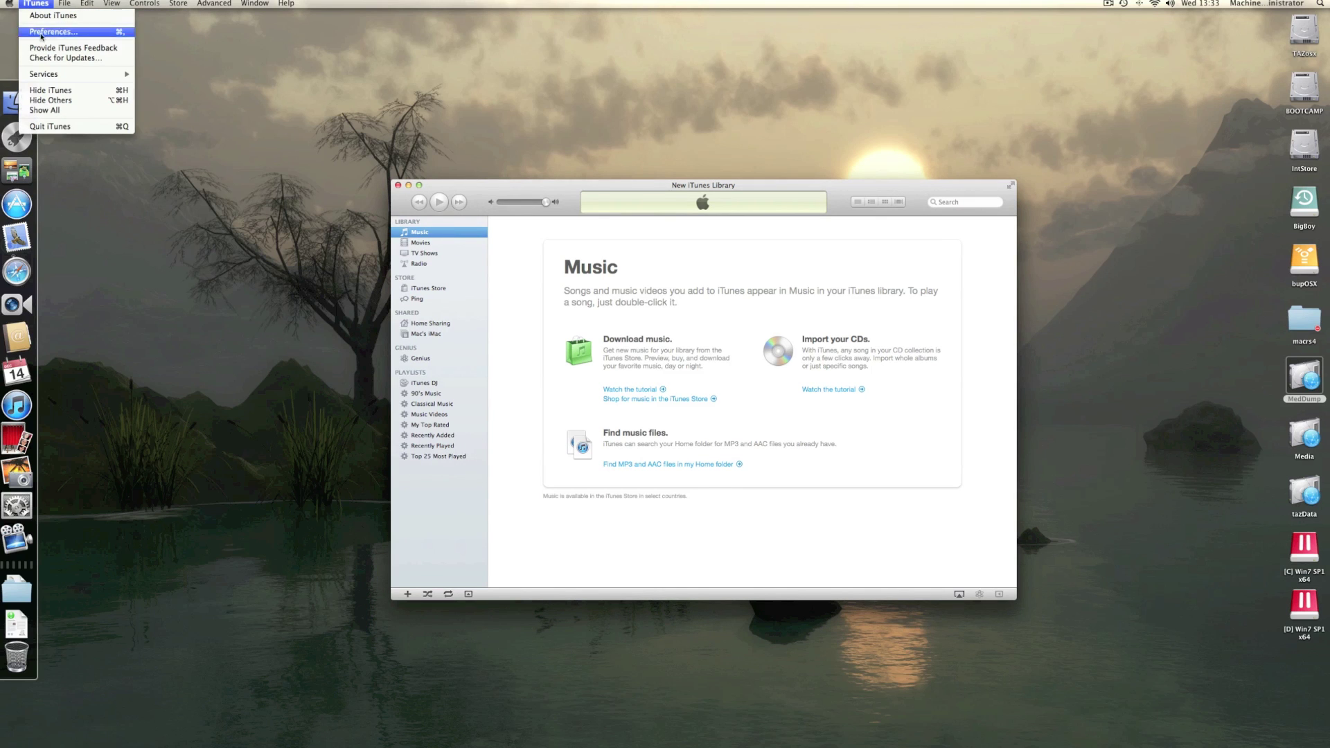
pyautogui.click(39, 31)
pyautogui.moveTo(710, 131); pyautogui.dragTo(776, 269)
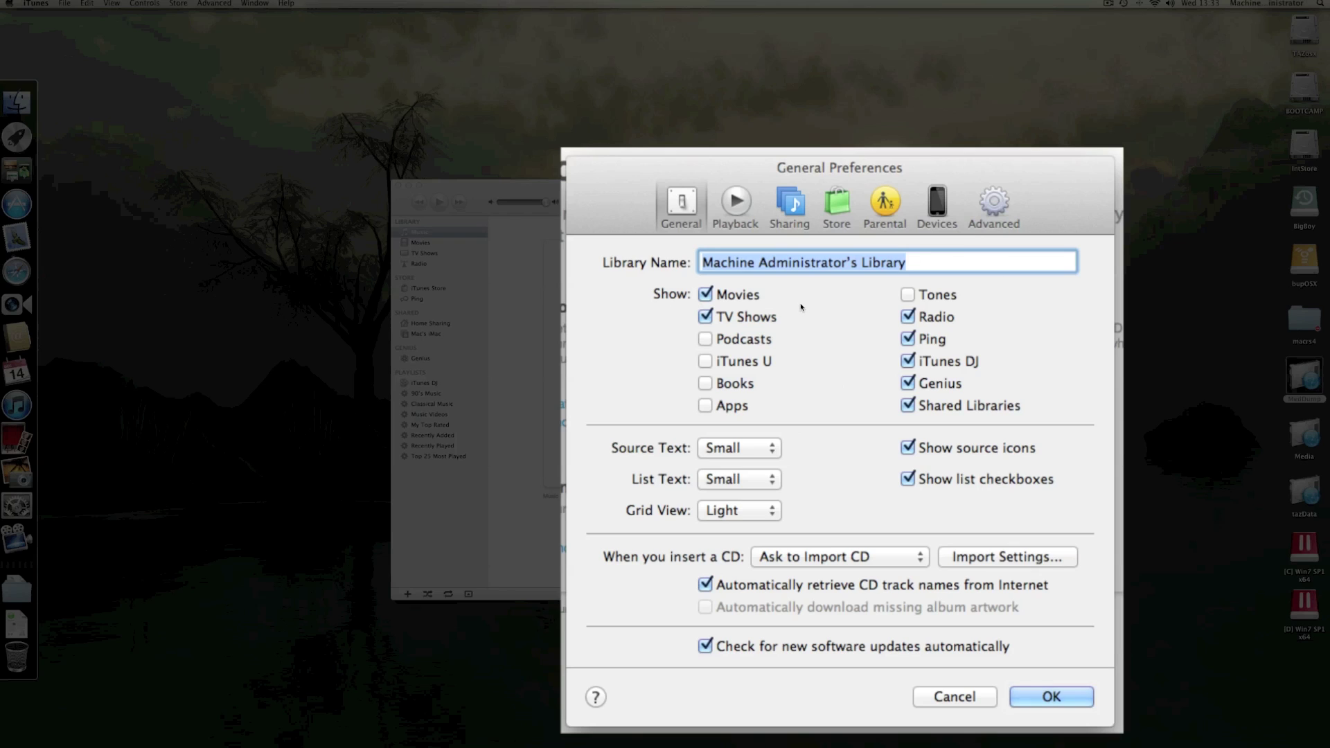
pyautogui.click(993, 205)
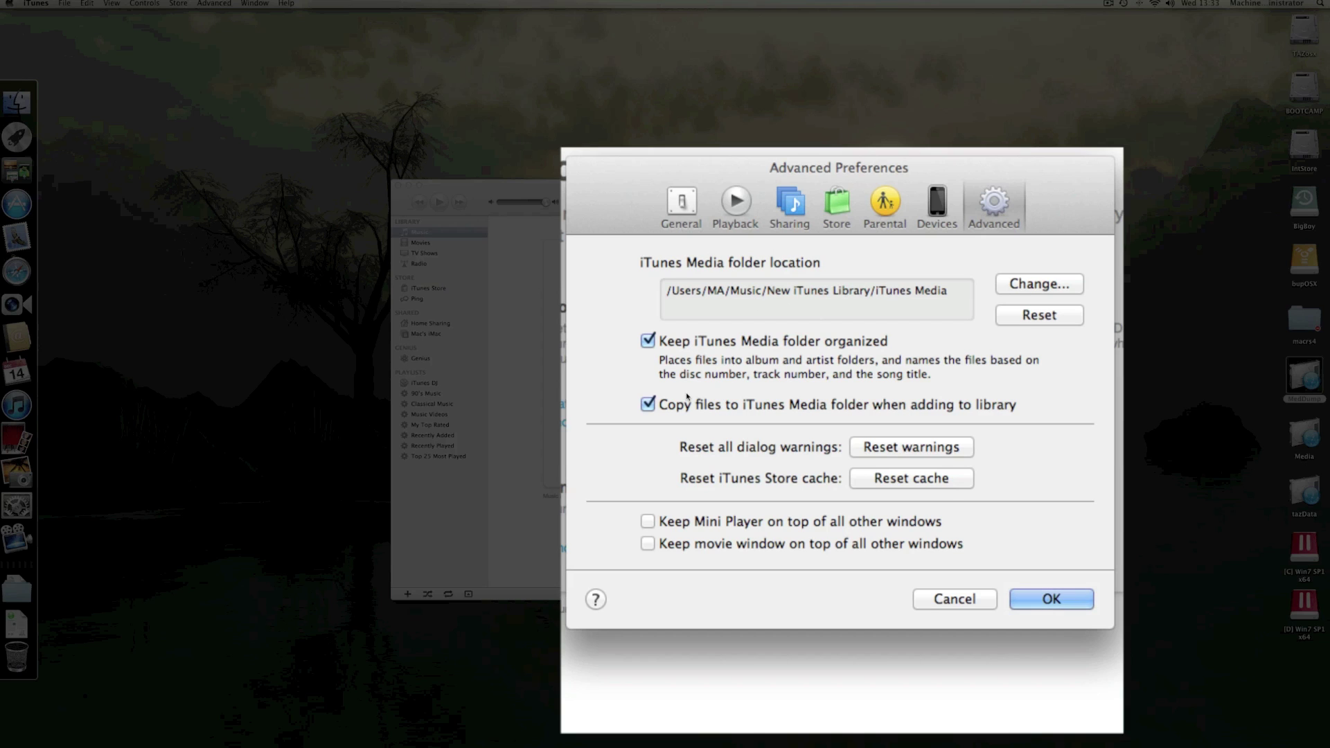
pyautogui.click(654, 392)
pyautogui.press('Return')
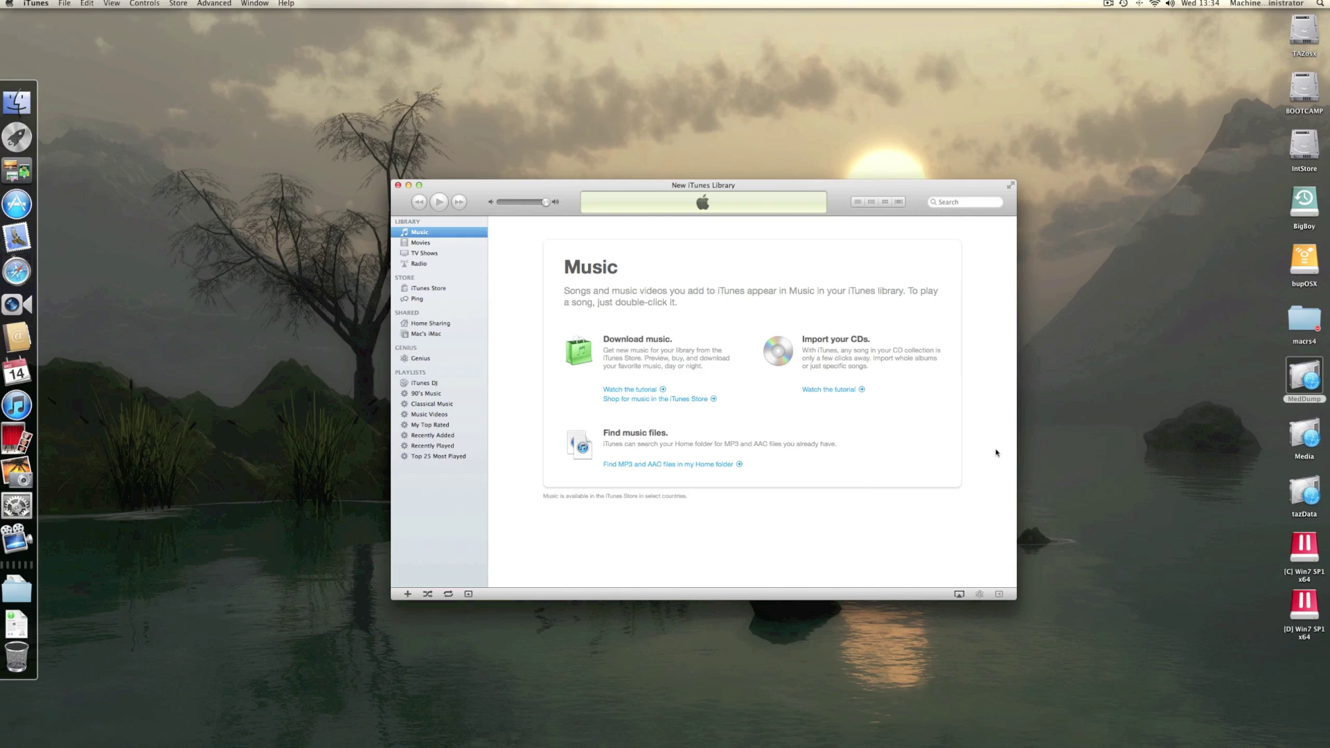
# Open the MedDump drive, move its window over the iTunes window, and open the Music folder in Media Library.
pyautogui.doubleClick(1299, 380)
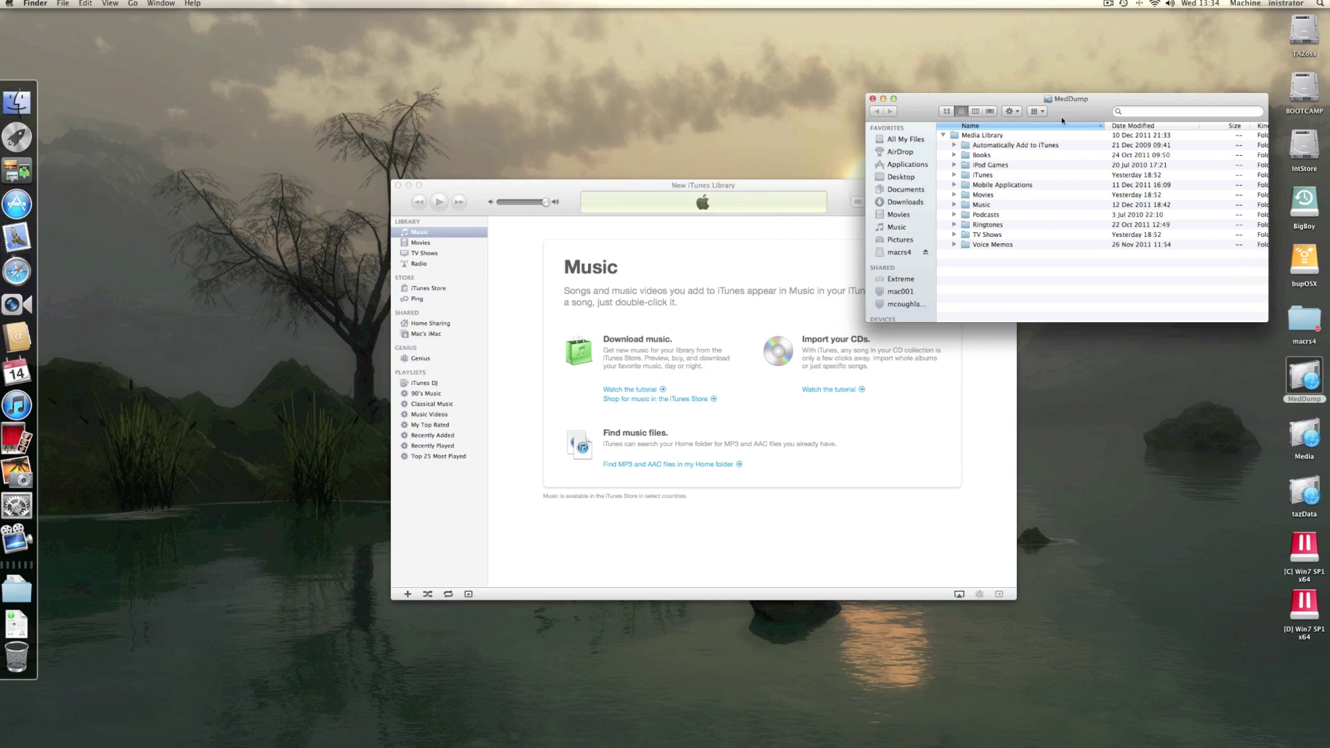
pyautogui.moveTo(1071, 114); pyautogui.dragTo(814, 342)
pyautogui.doubleClick(735, 433)
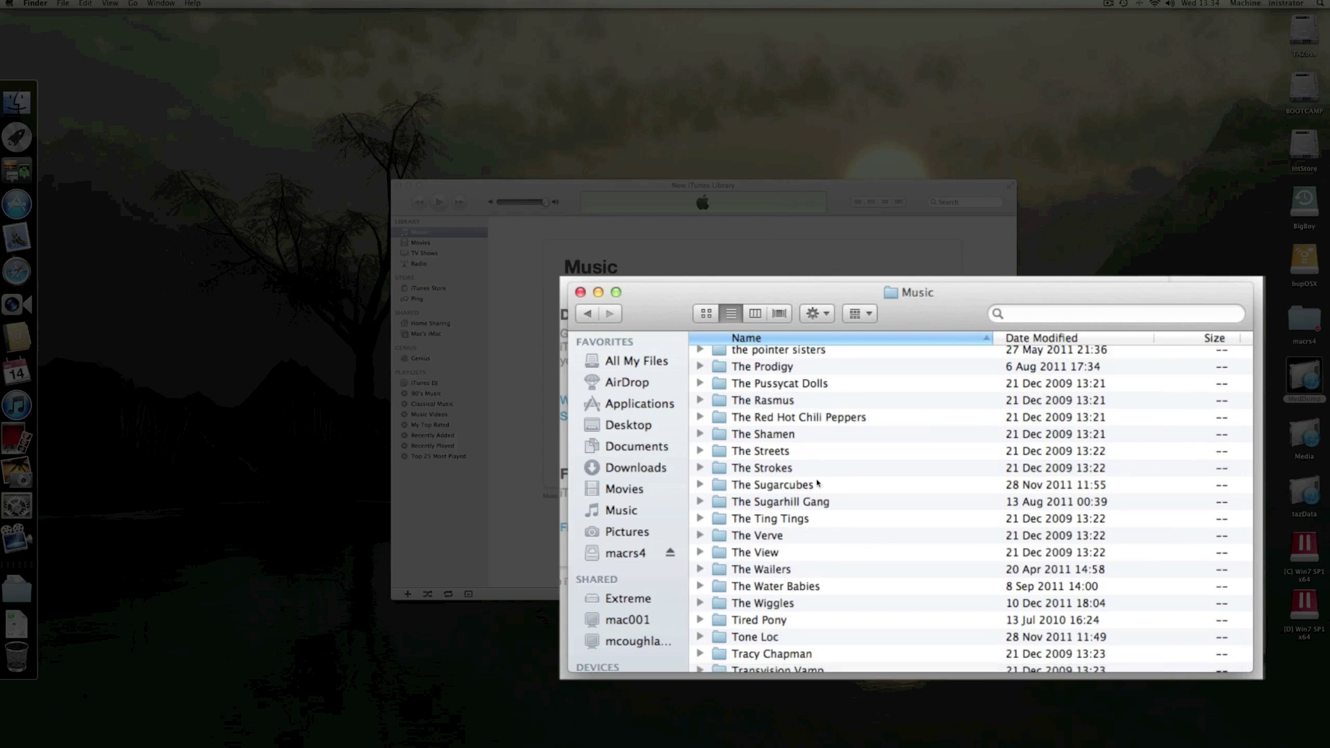
# Check the Stadium Arcadium album inside The Red Hot Chili Peppers folder, and add the artist folder to the iTunes library.
pyautogui.click(730, 417)
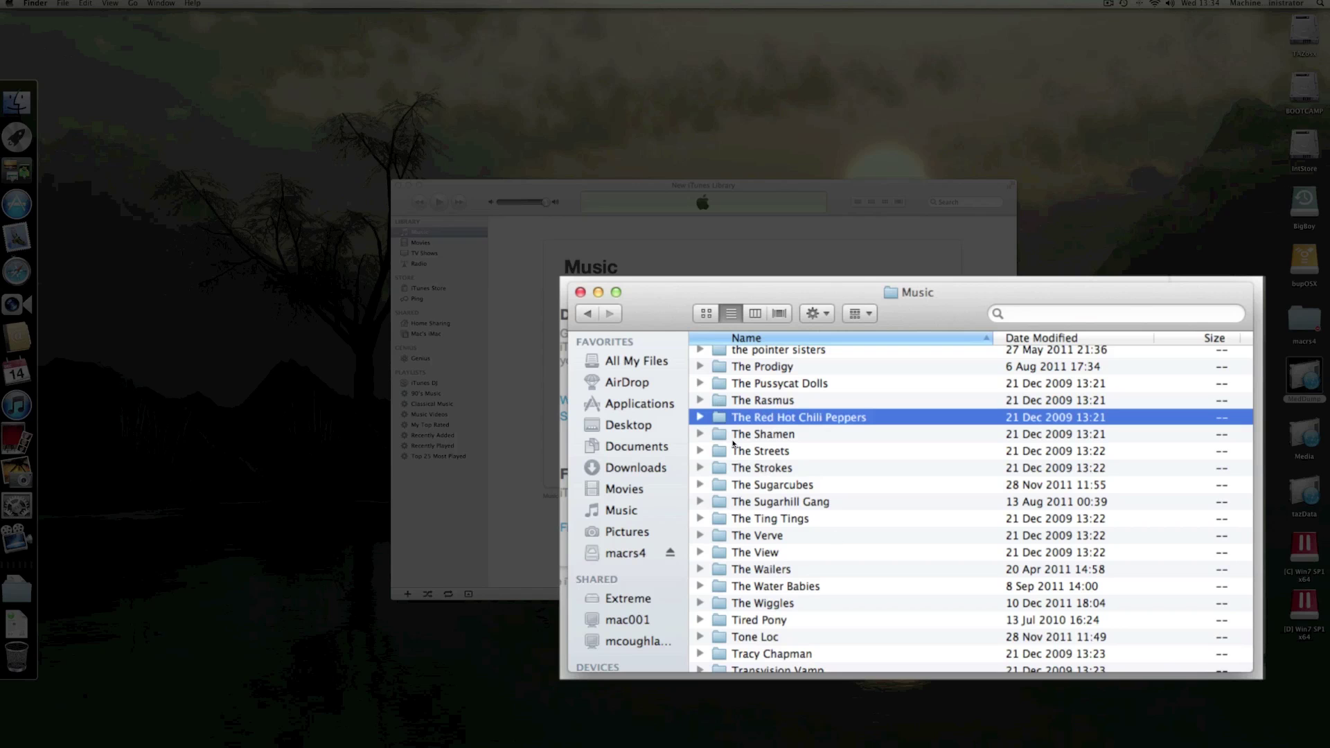
pyautogui.press('Right')
pyautogui.press('Down')
pyautogui.press('Right')
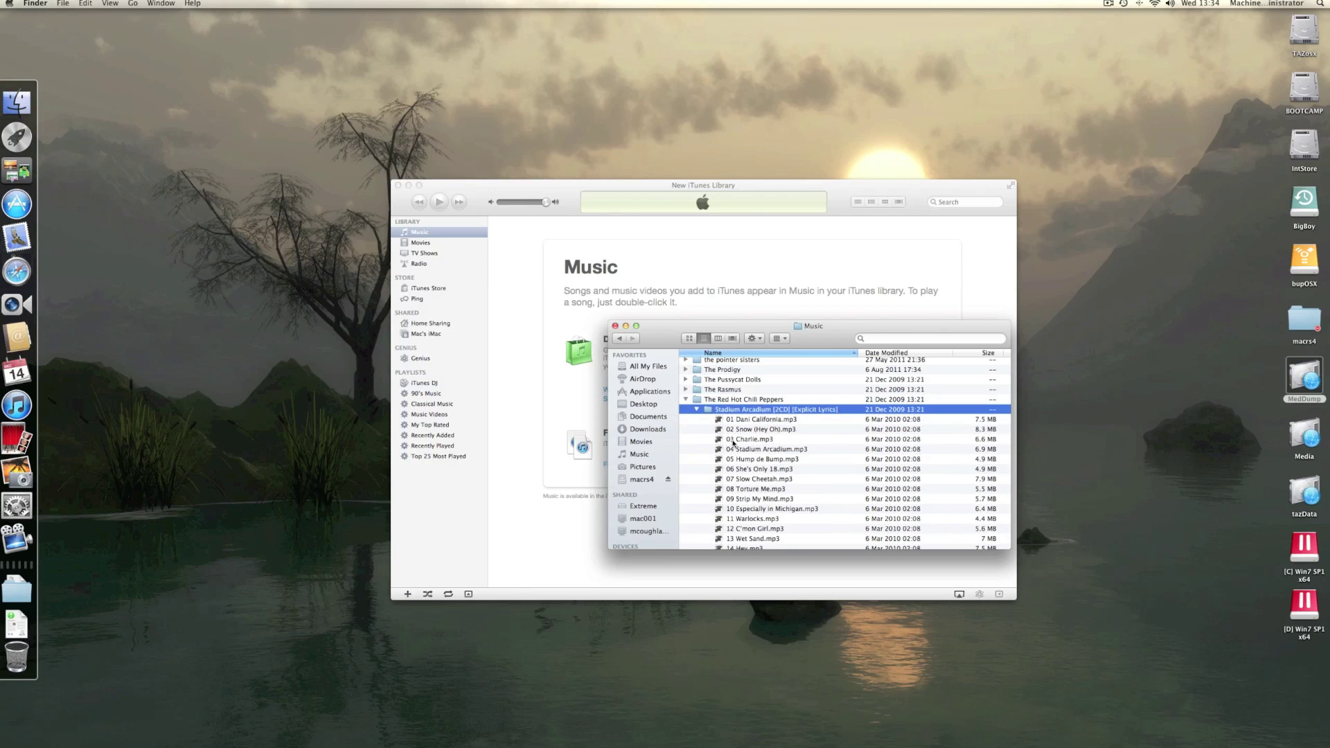
pyautogui.press('Left')
pyautogui.press('Up')
pyautogui.press('Left')
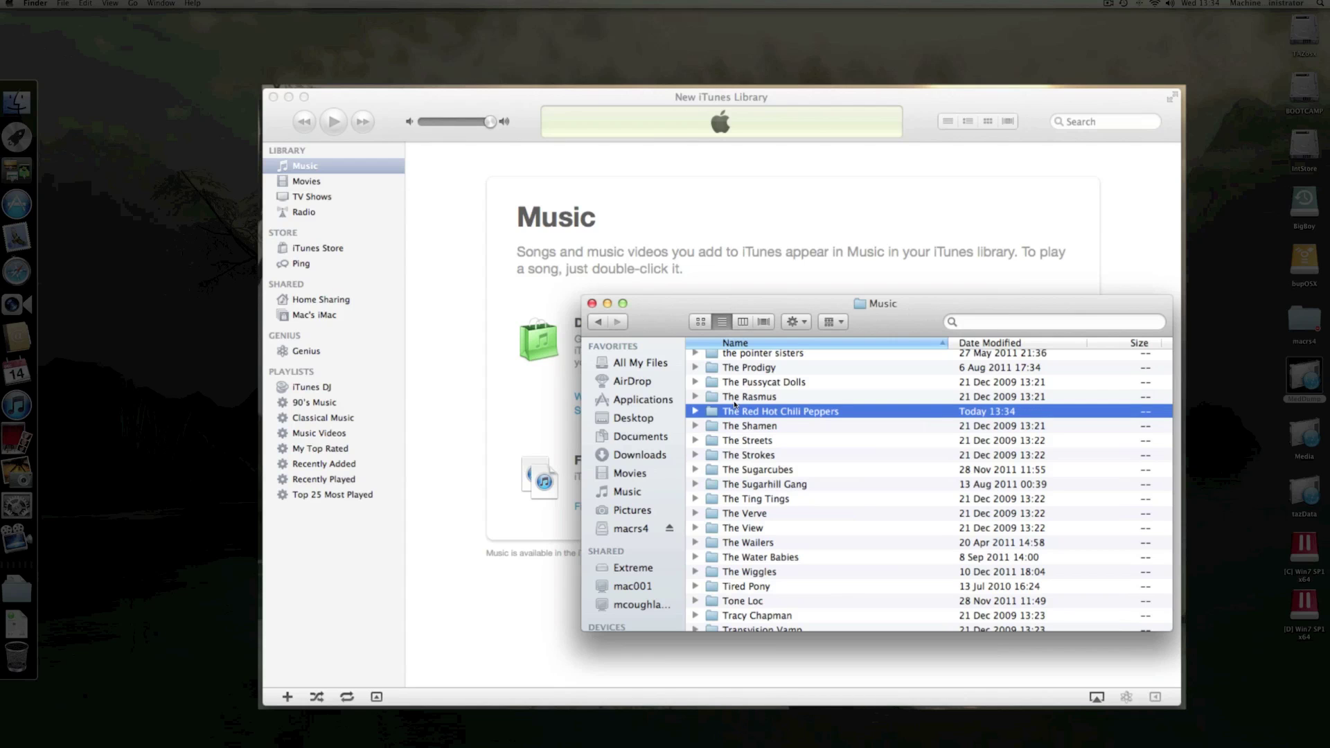
pyautogui.moveTo(651, 394); pyautogui.dragTo(437, 245)
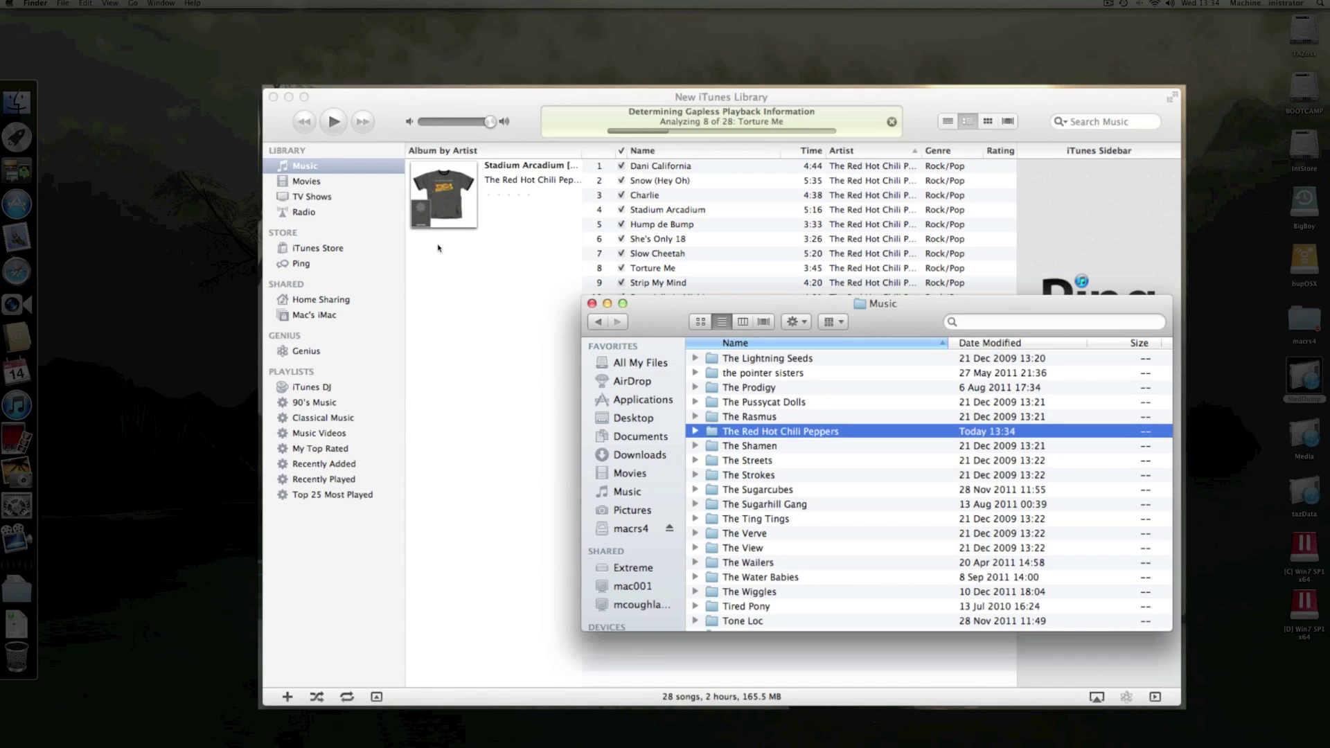
# Play the imported song "Dani California" briefly to test it, and pause playback.
pyautogui.click(644, 194)
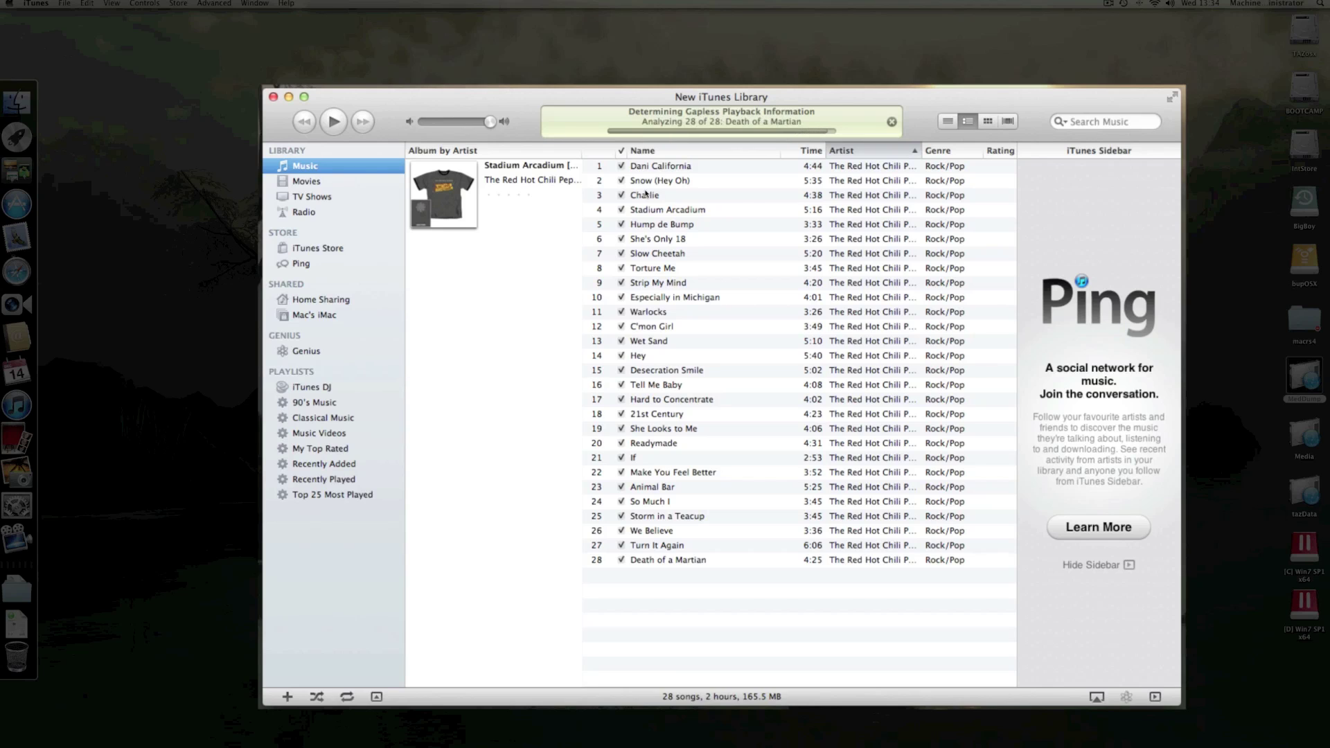
pyautogui.press('Tab')
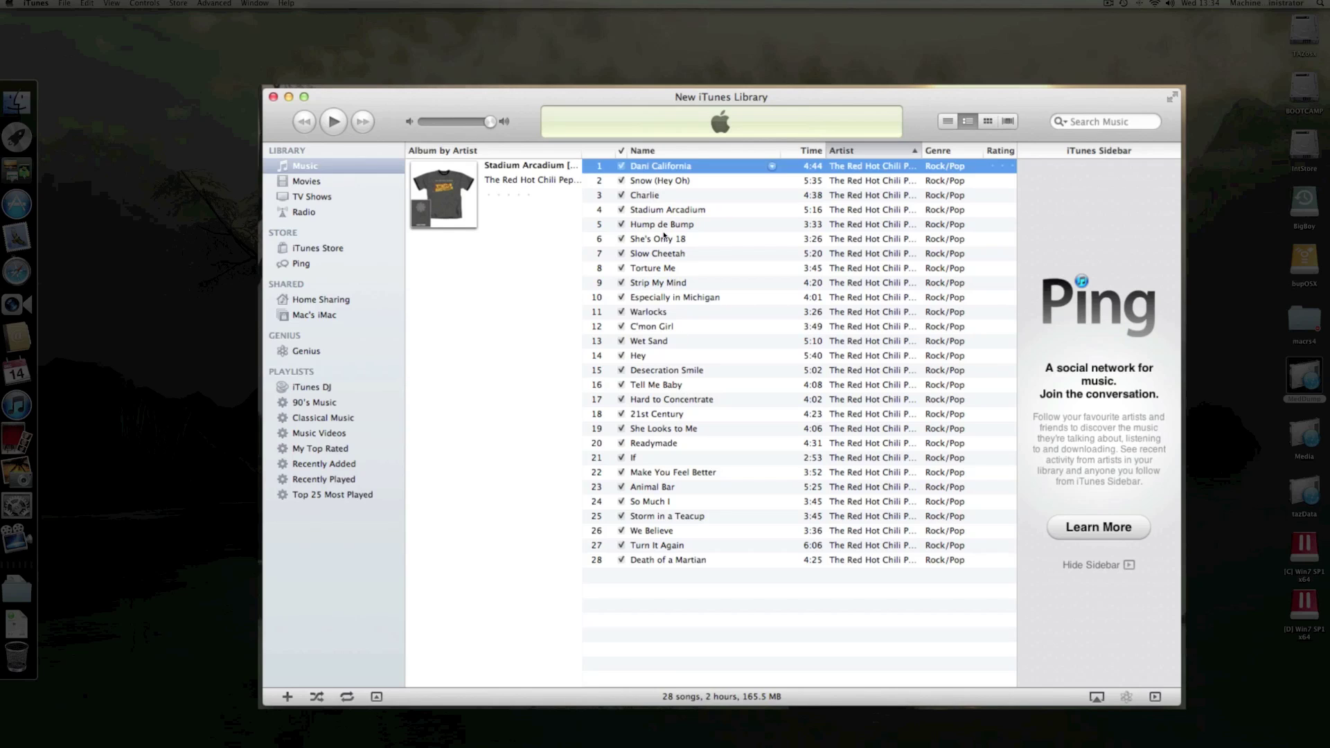
pyautogui.press('space')
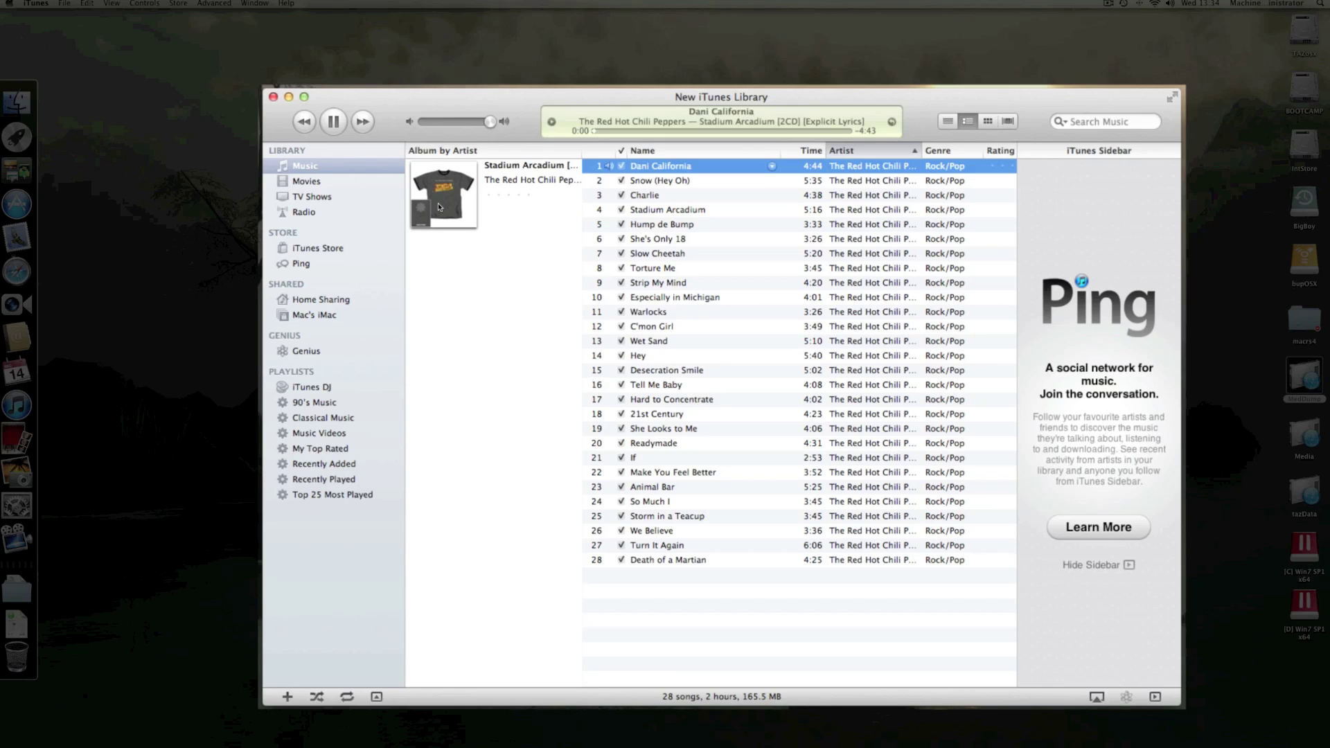
pyautogui.press('space')
pyautogui.press('Down')
pyautogui.press('Up')
# Show the "Dani California" file in Finder, examine its folder path to verify where it is stored, and close that window.
pyautogui.rightClick(664, 165)
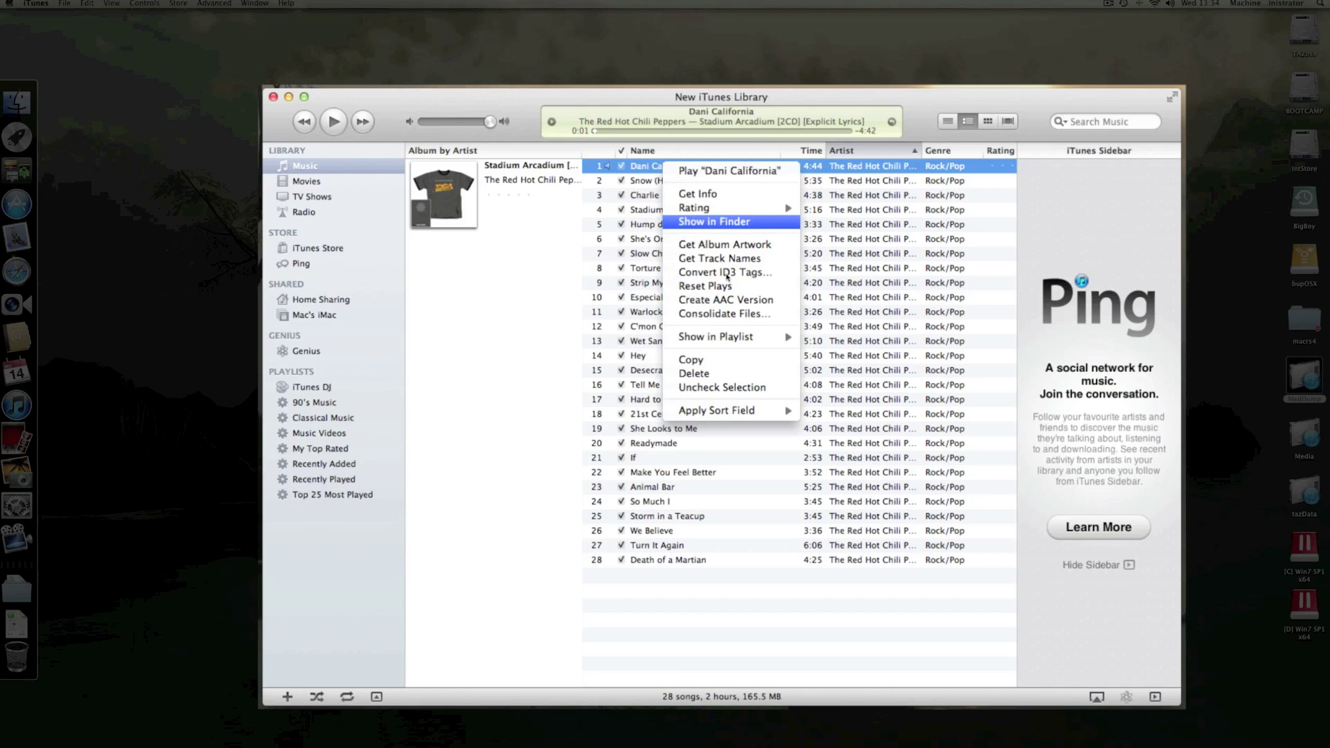
pyautogui.click(714, 221)
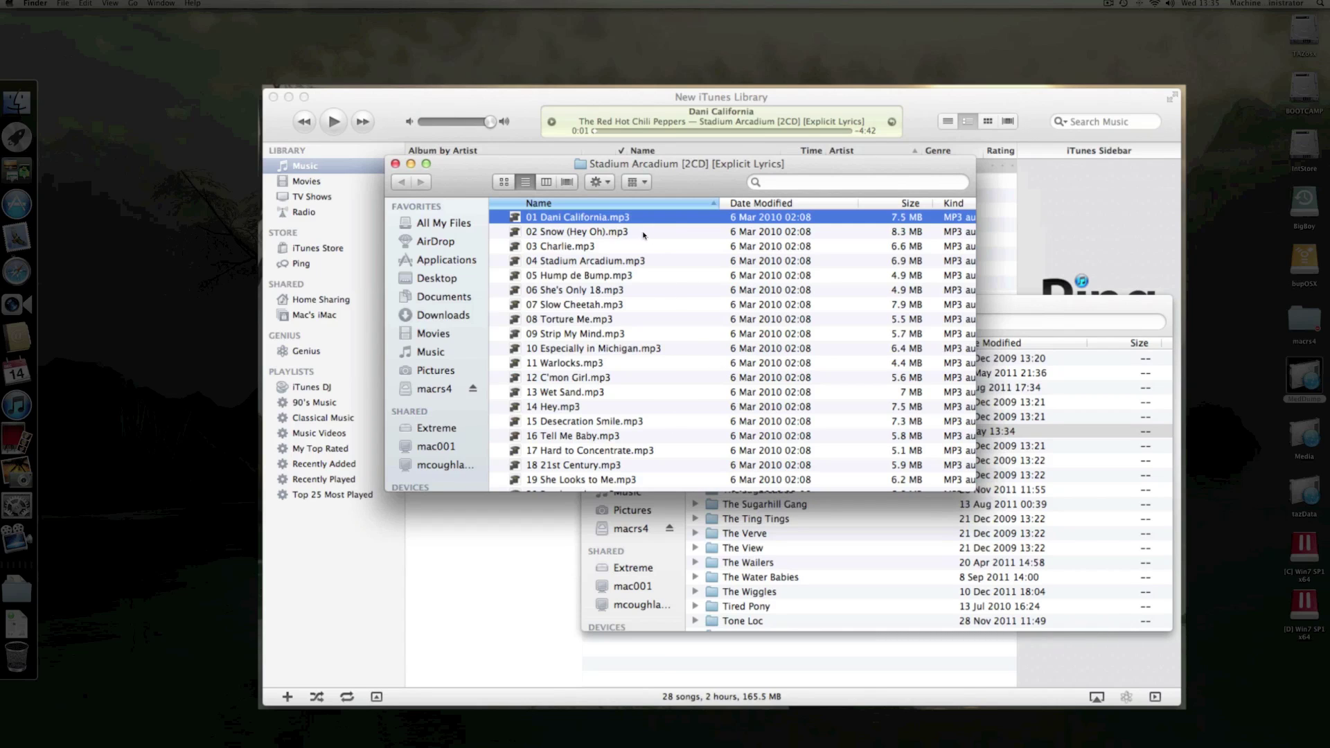
pyautogui.keyDown('super'); pyautogui.click(679, 163); pyautogui.keyUp('super')
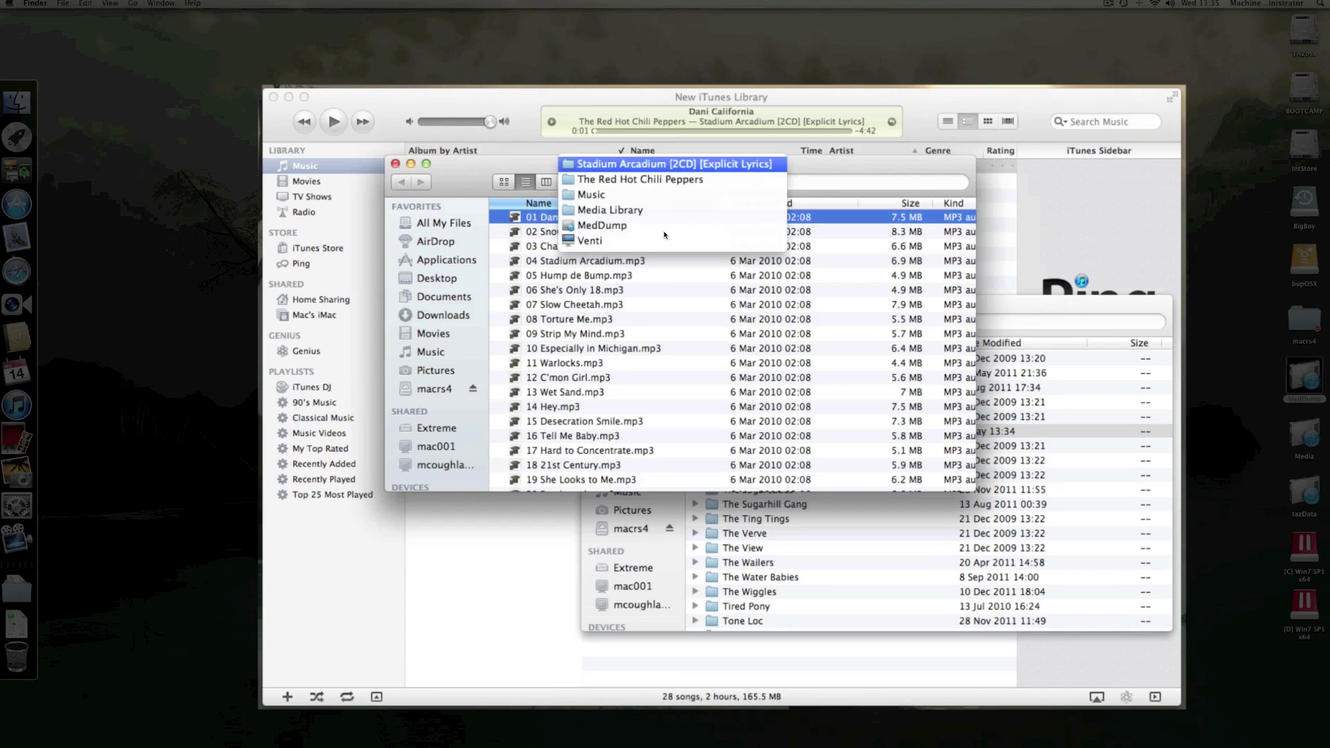
pyautogui.press('Up')
pyautogui.press('Up')
pyautogui.press('Up')
pyautogui.press('Up')
pyautogui.press('Return')
pyautogui.press('super+w')
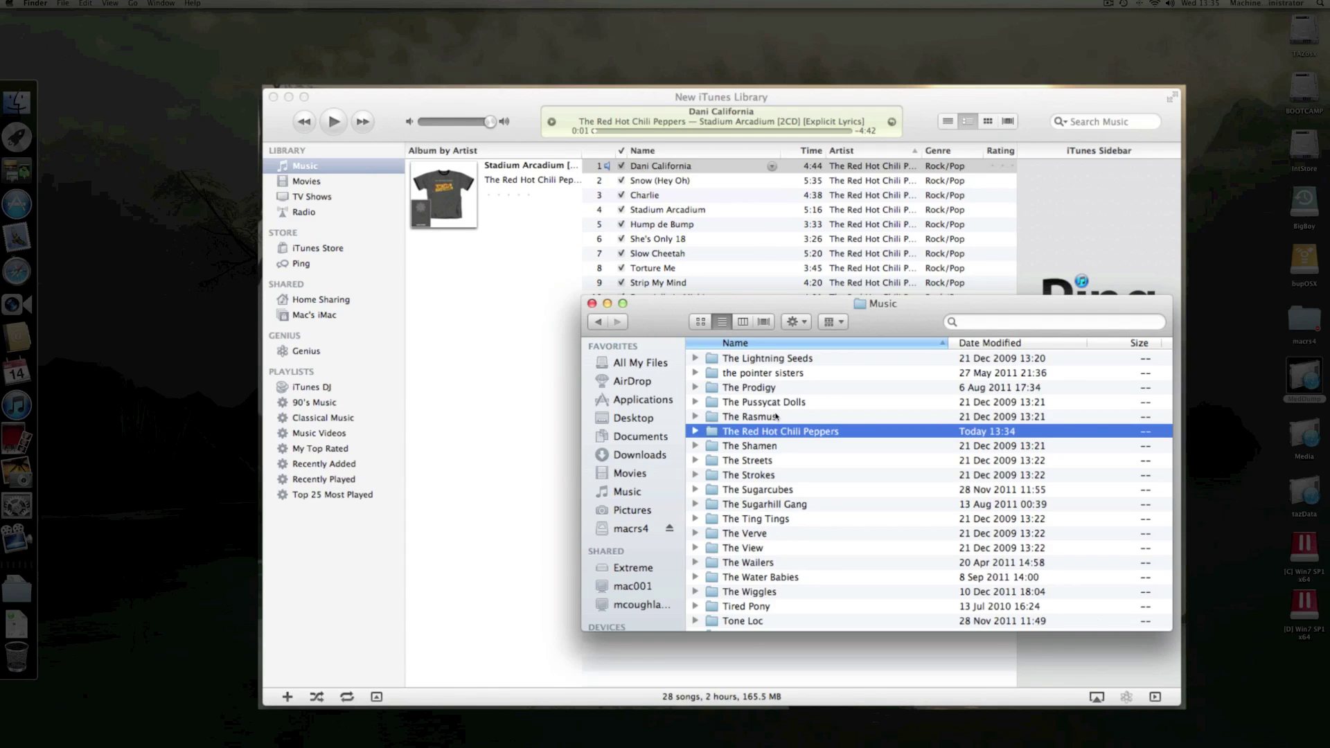
# Return from the Music folder to its parent Media Library folder, and check the artist folders inside Music there.
pyautogui.scroll(20, 775, 416)
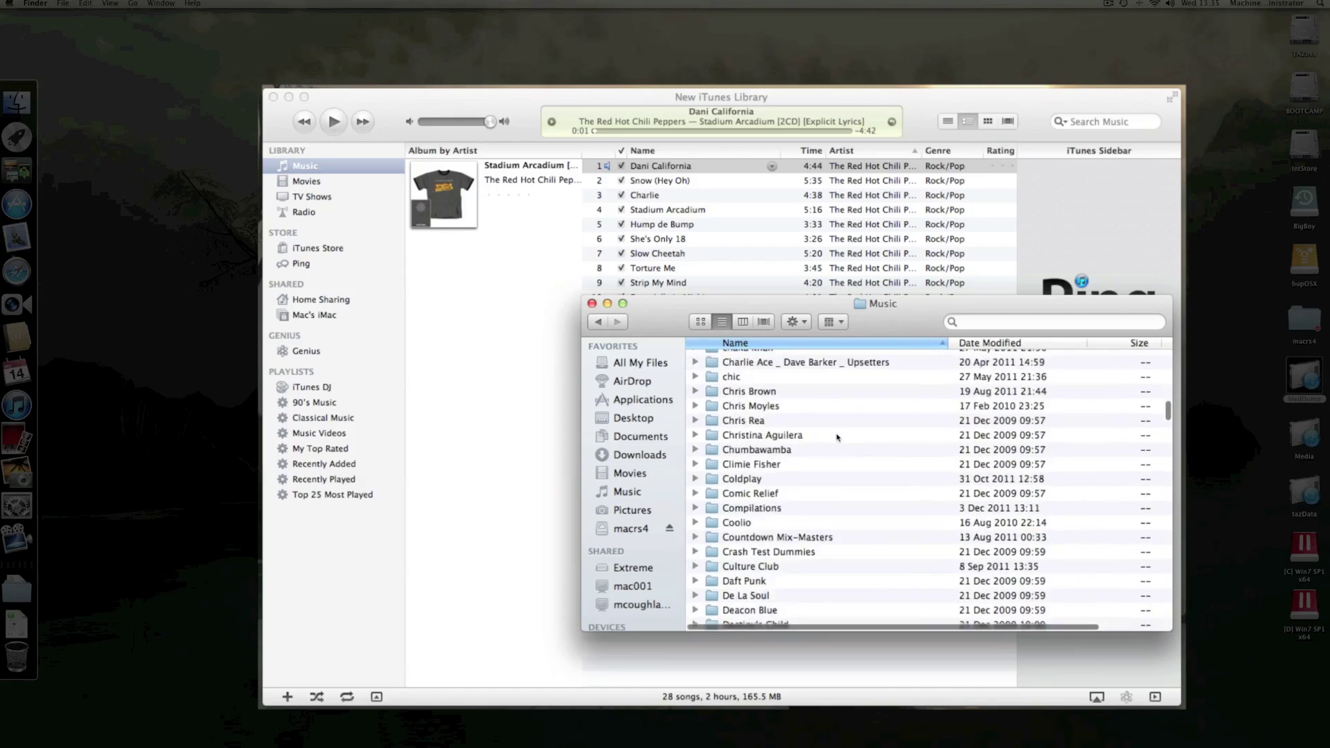
pyautogui.scroll(20, 836, 437)
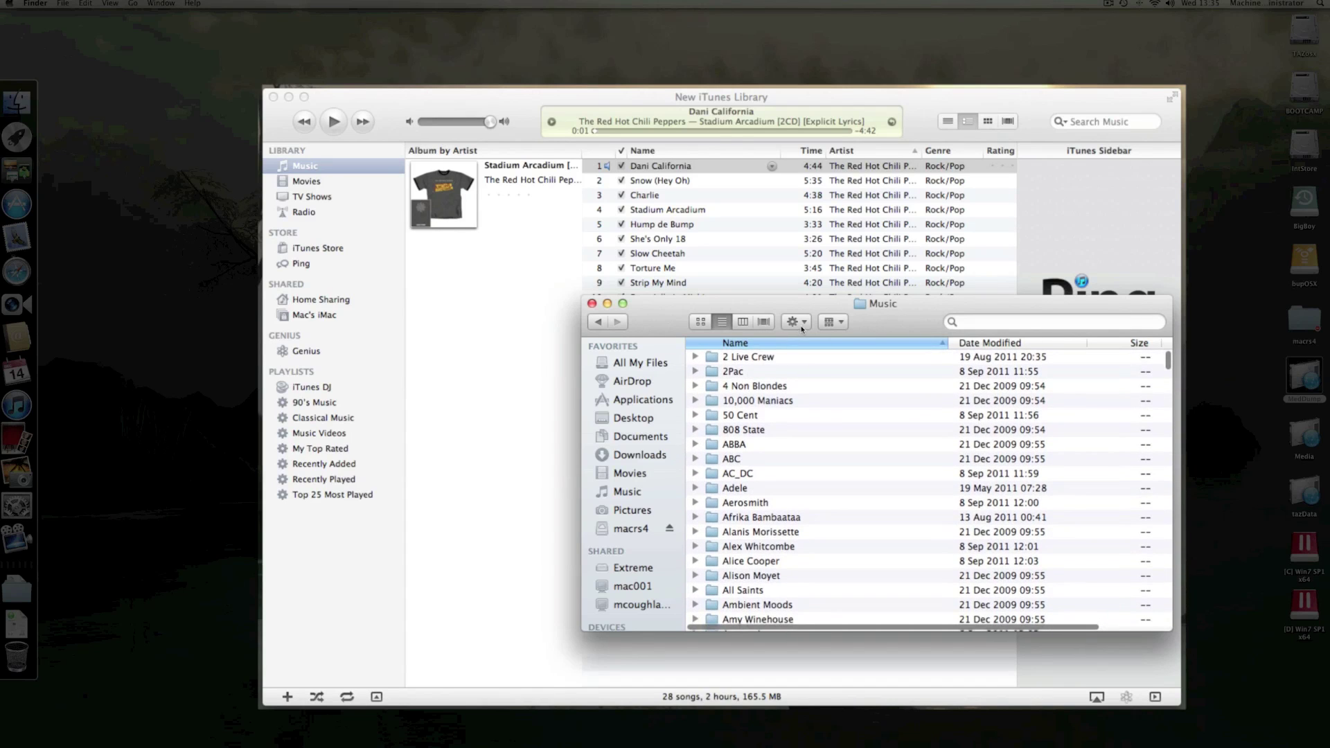
pyautogui.press('super+Up')
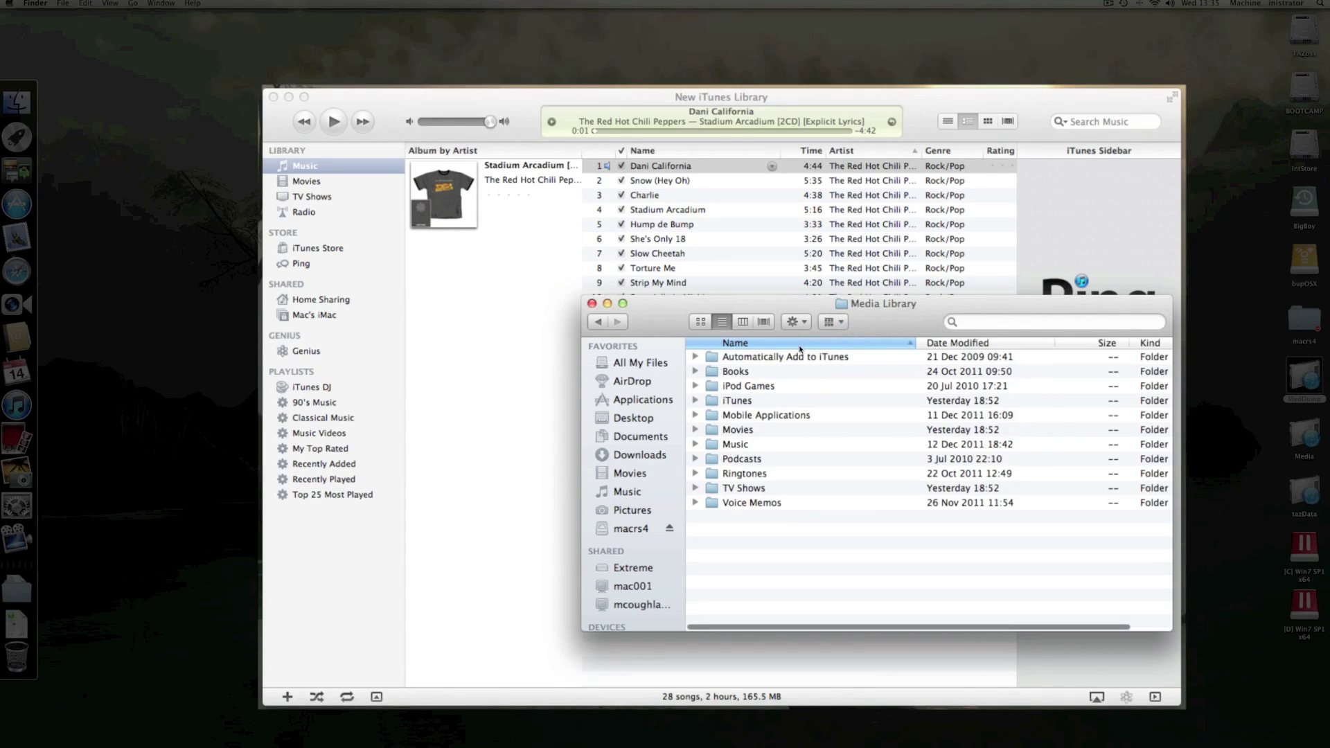
pyautogui.write('mu')
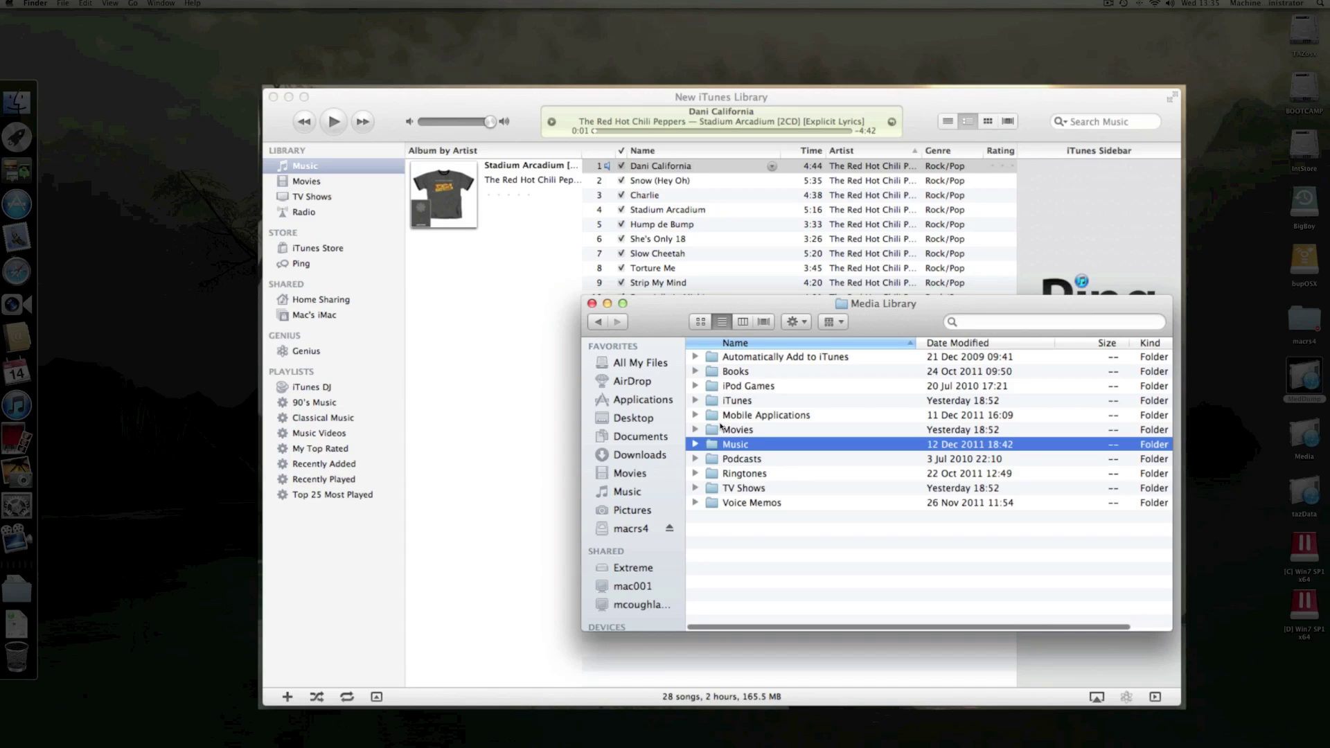
pyautogui.press('Right')
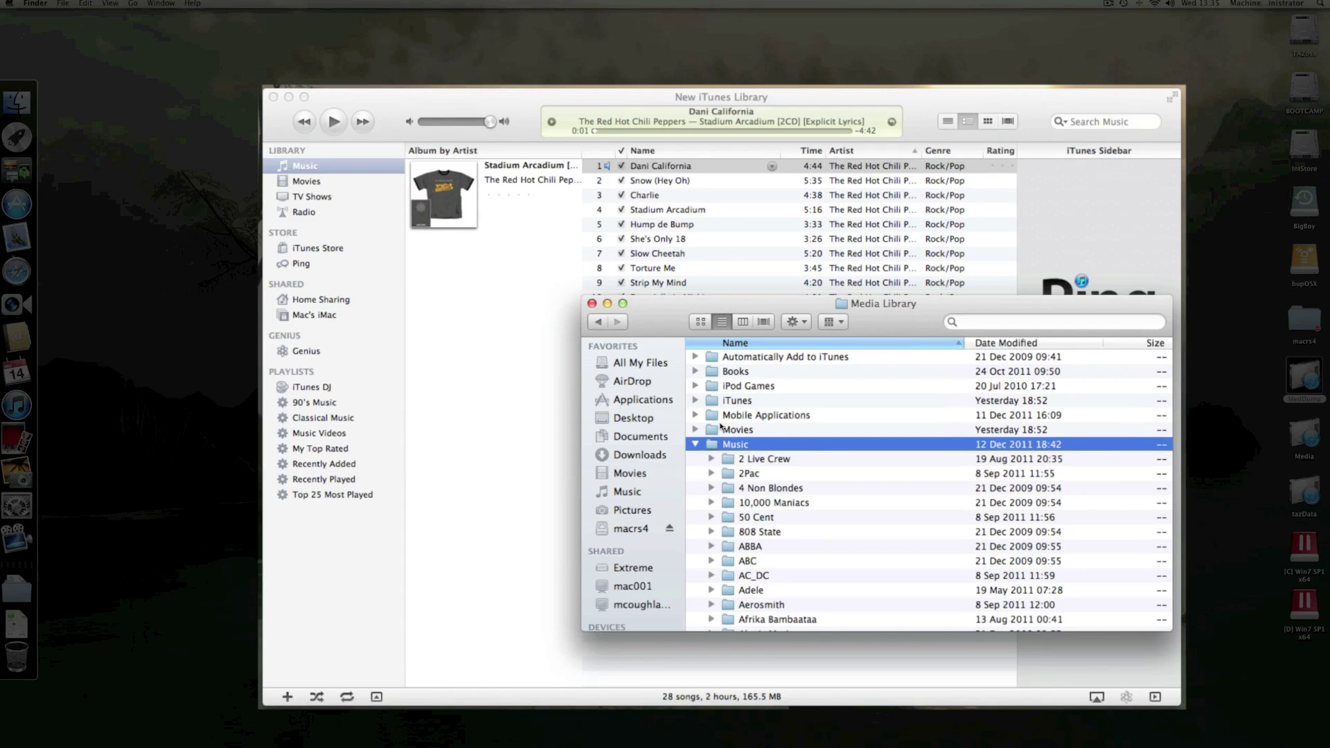
pyautogui.press('Left')
# Add films from the Movies folder in Media Library to the iTunes library, and display the Movies collection.
pyautogui.press('Up')
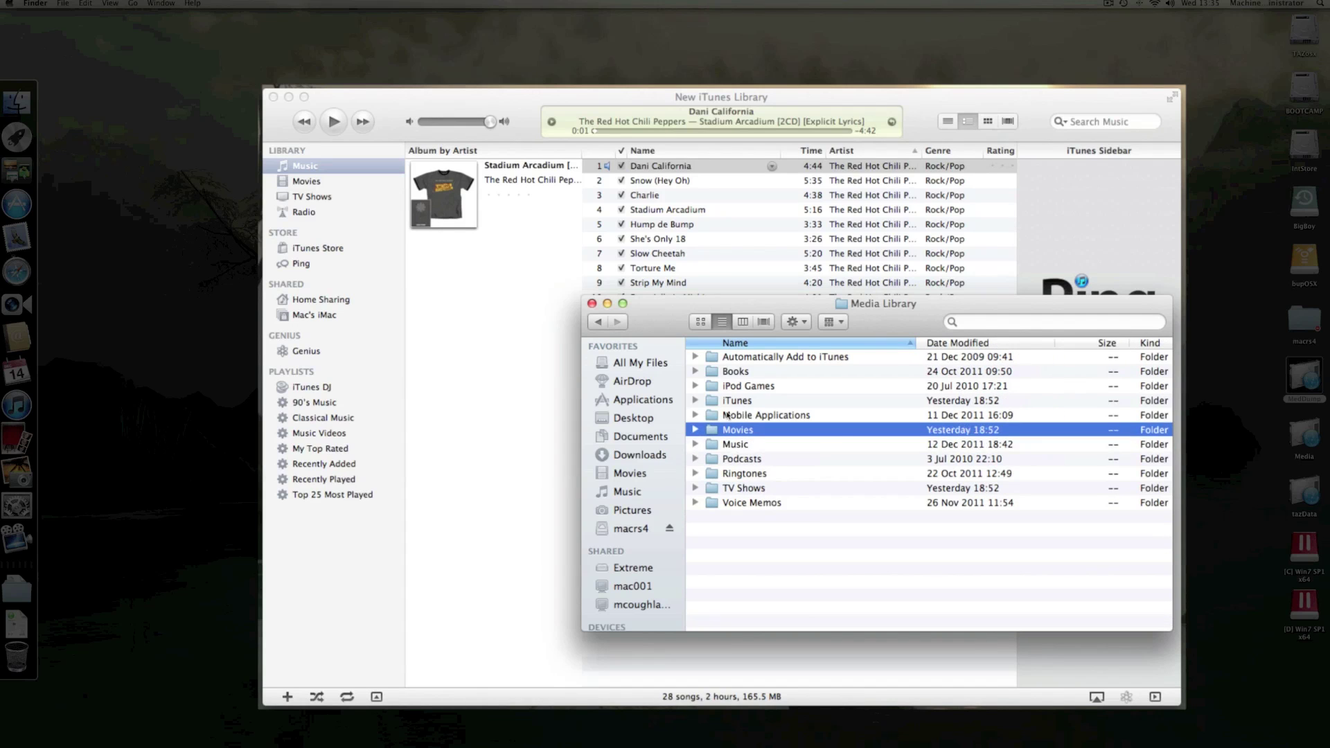
pyautogui.press('Right')
pyautogui.press('Left')
pyautogui.moveTo(719, 415); pyautogui.dragTo(443, 249)
pyautogui.click(620, 247)
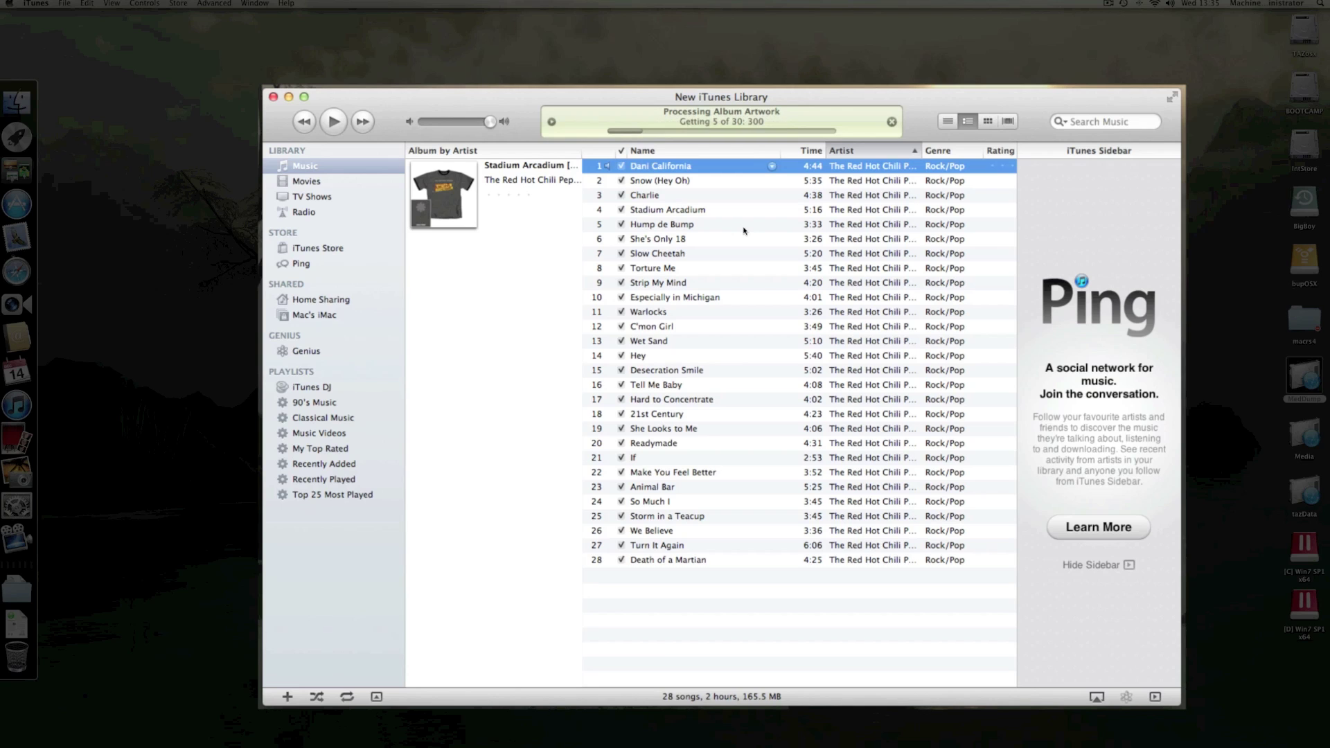
pyautogui.press('super+2')
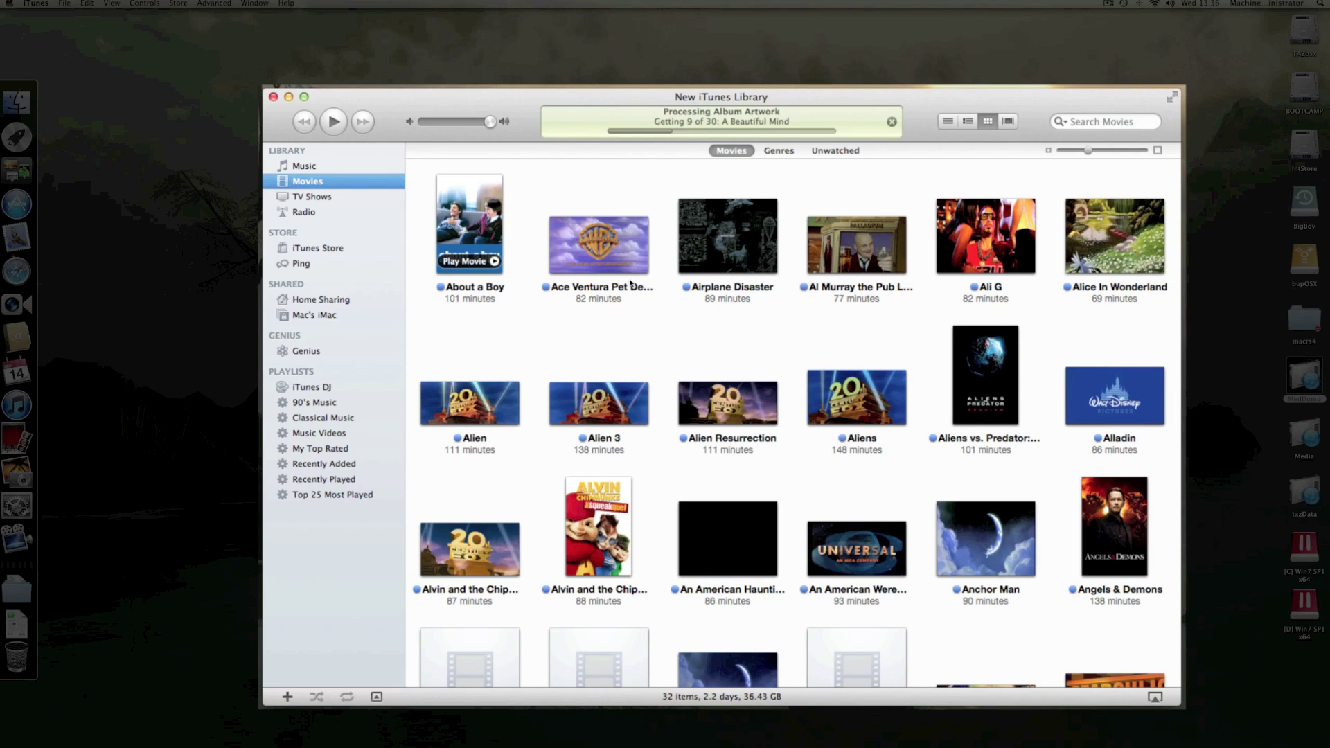
# Show the "Alien 3" movie file in Finder, examine its folder path to verify where it is stored, and close both Finder windows.
pyautogui.scroll(-5, 631, 284)
pyautogui.rightClick(633, 239)
pyautogui.press('Escape')
pyautogui.scroll(1, 633, 239)
pyautogui.rightClick(616, 182)
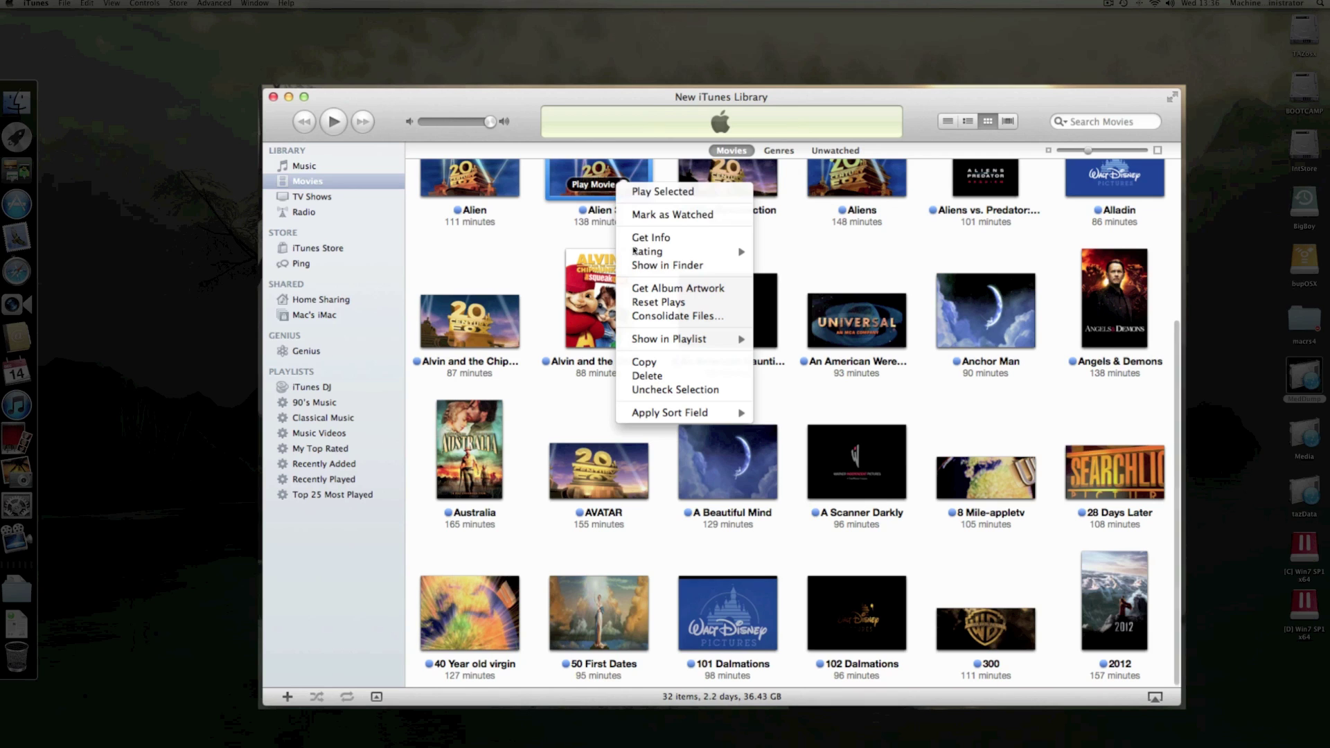
pyautogui.click(667, 265)
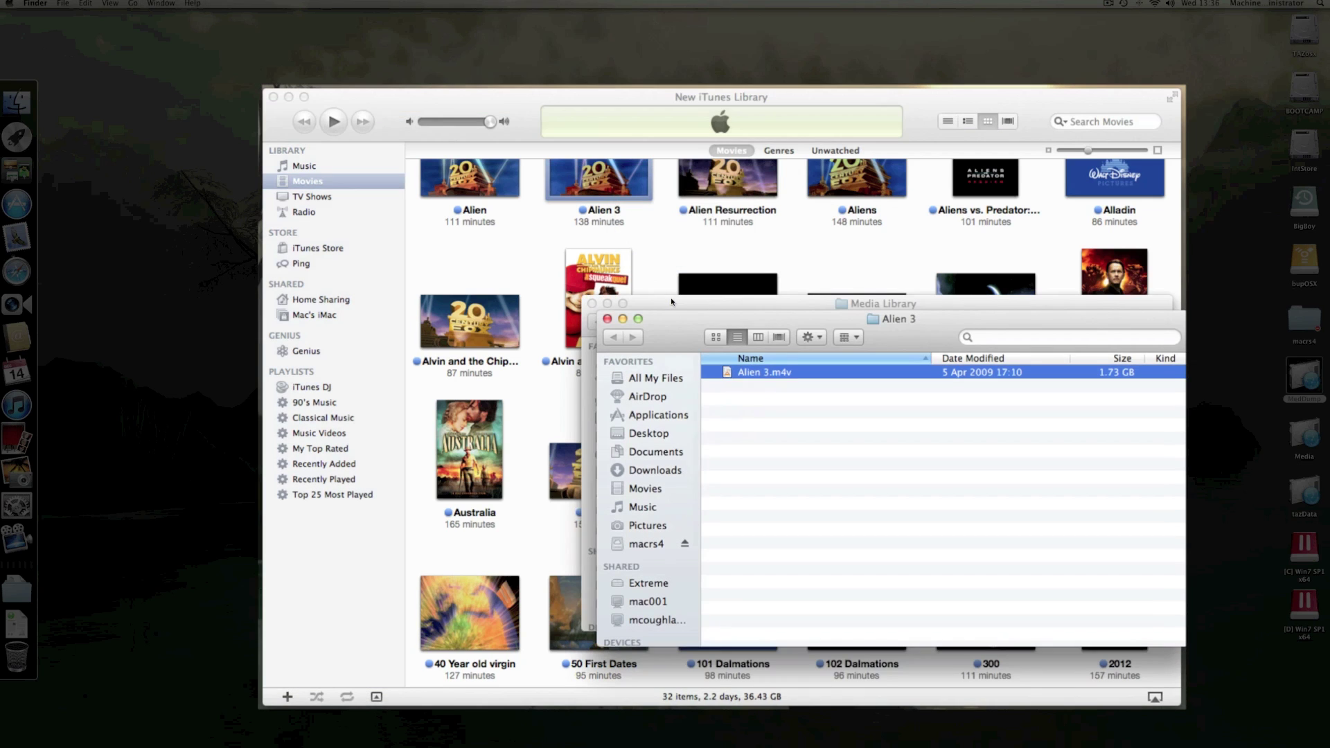
pyautogui.click(843, 339)
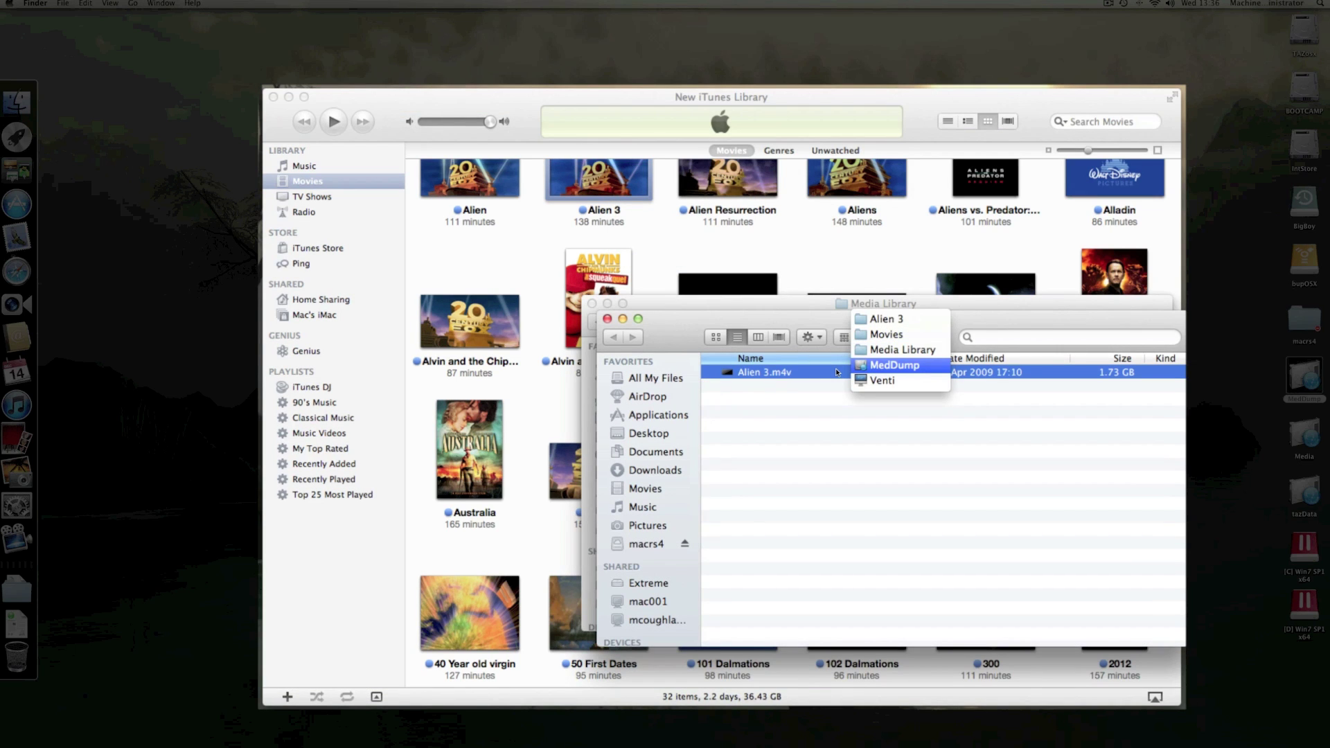
pyautogui.click(880, 319)
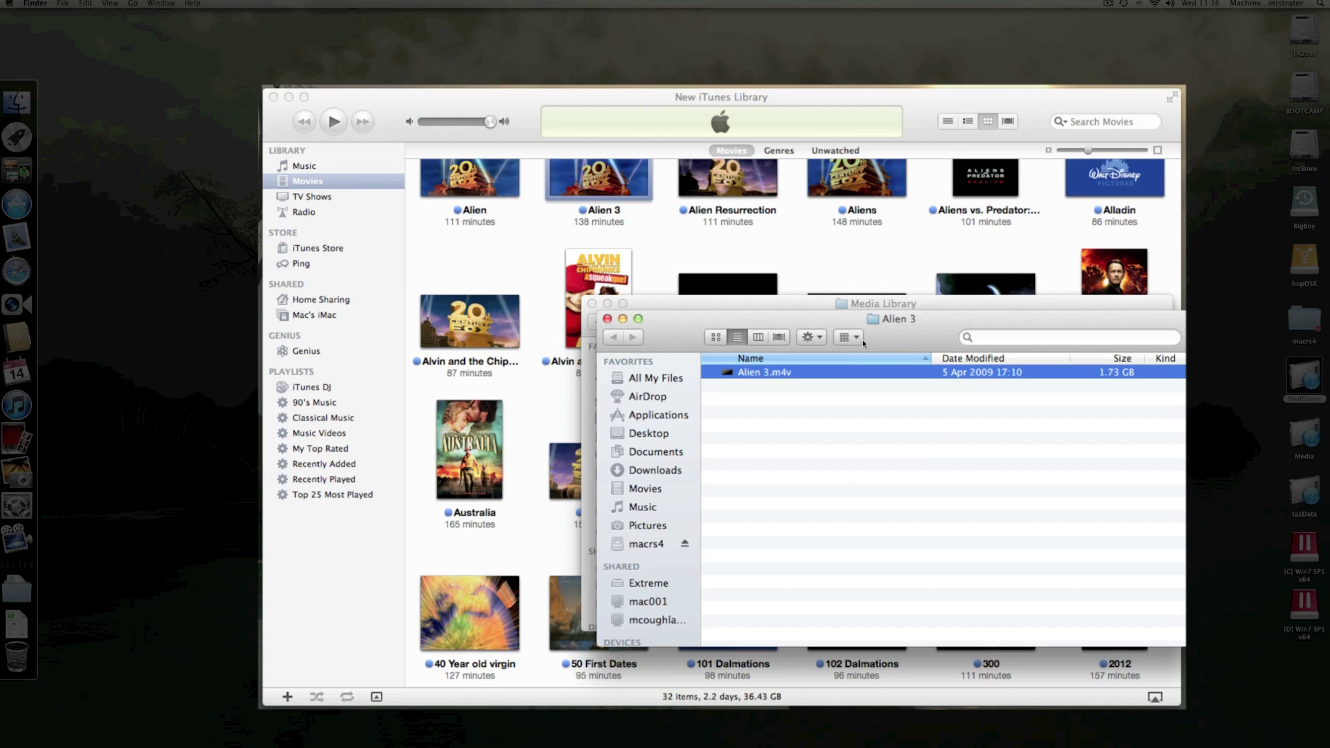
pyautogui.press('super+w')
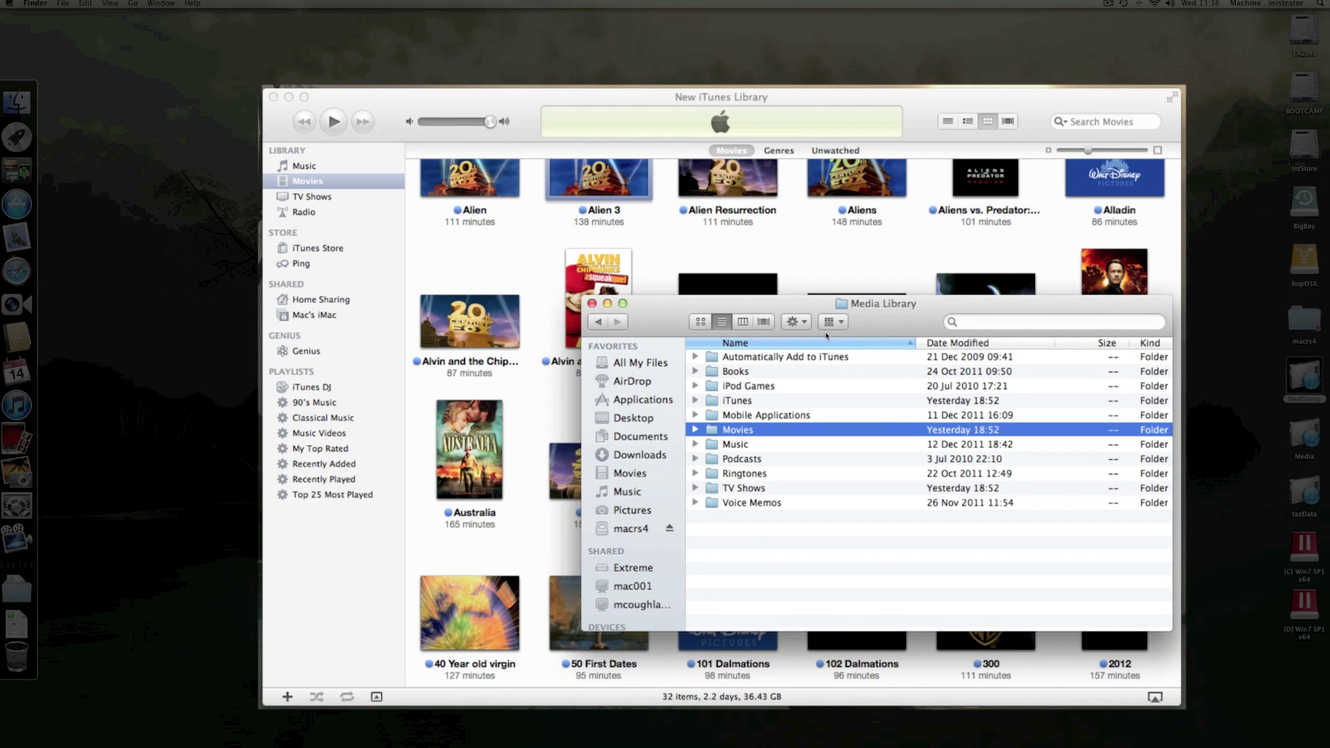
pyautogui.press('super+w')
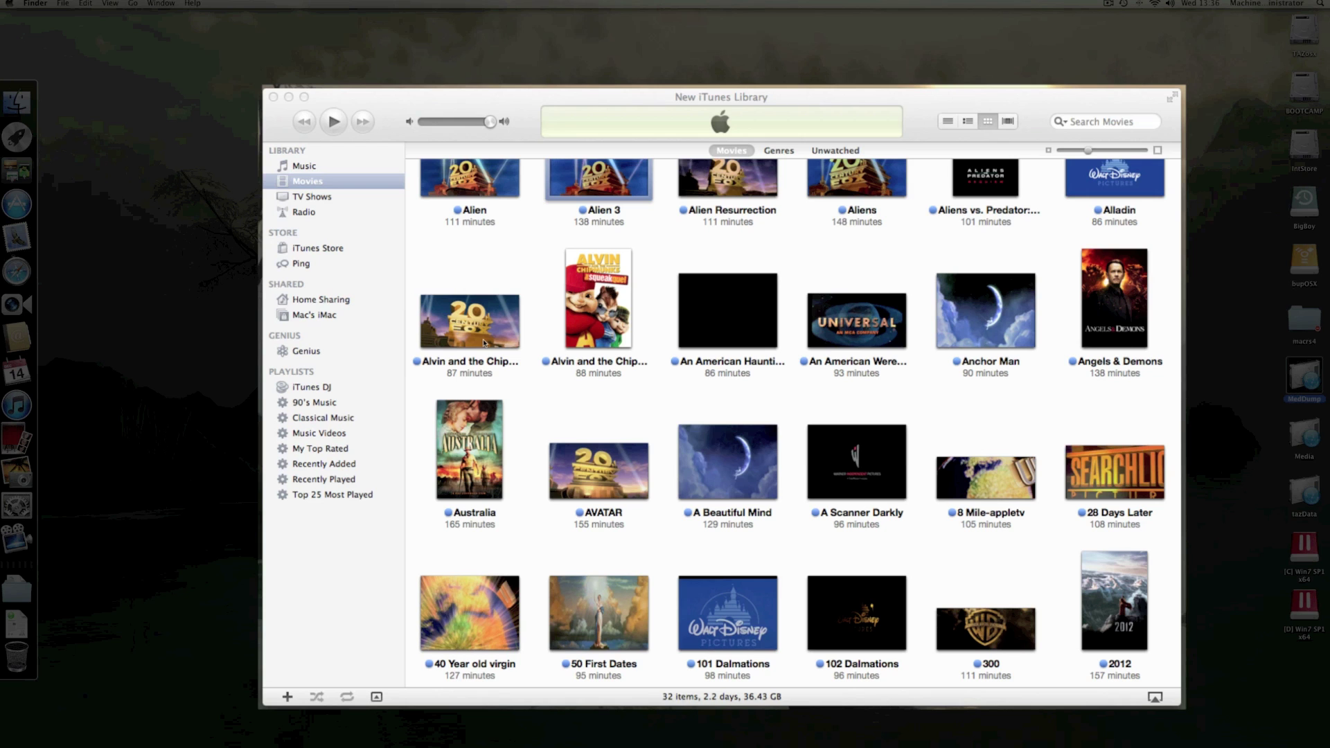
# Switch the iTunes library from the Movies collection back to Music.
pyautogui.scroll(5, 632, 288)
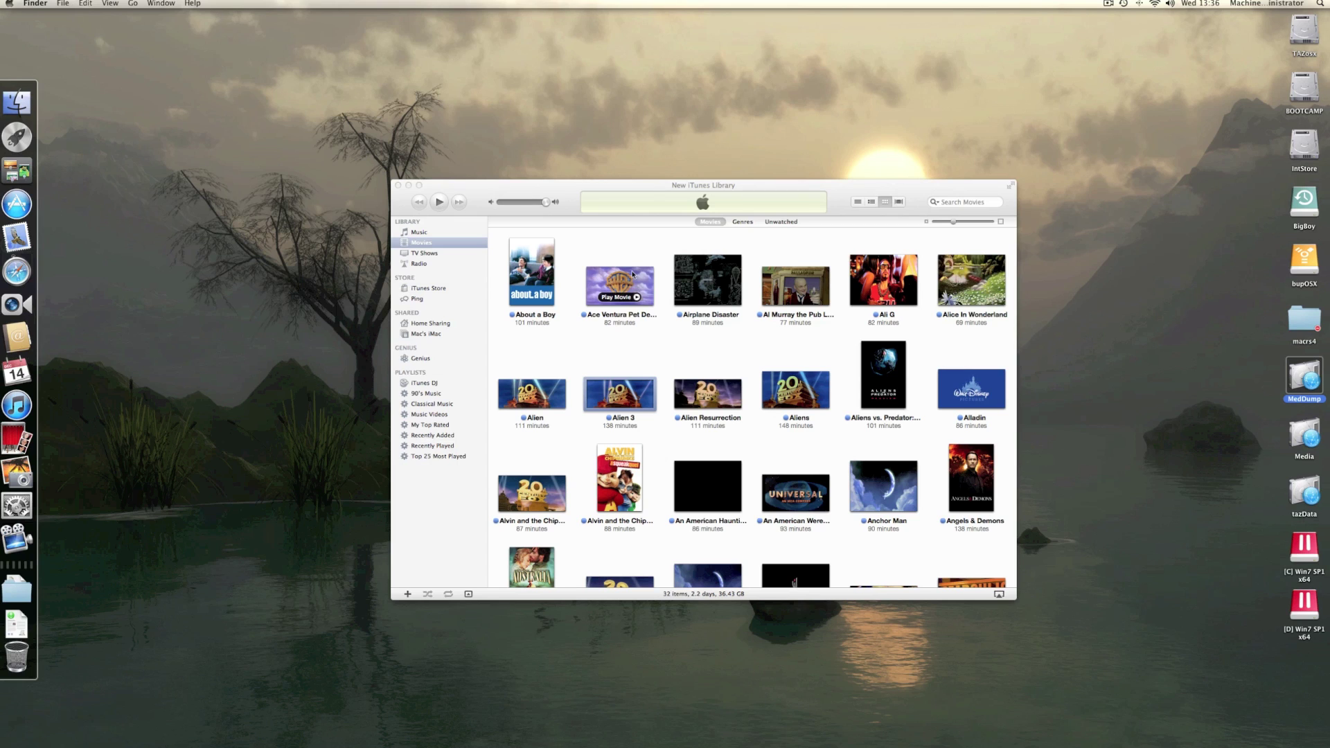
pyautogui.click(437, 236)
pyautogui.click(437, 235)
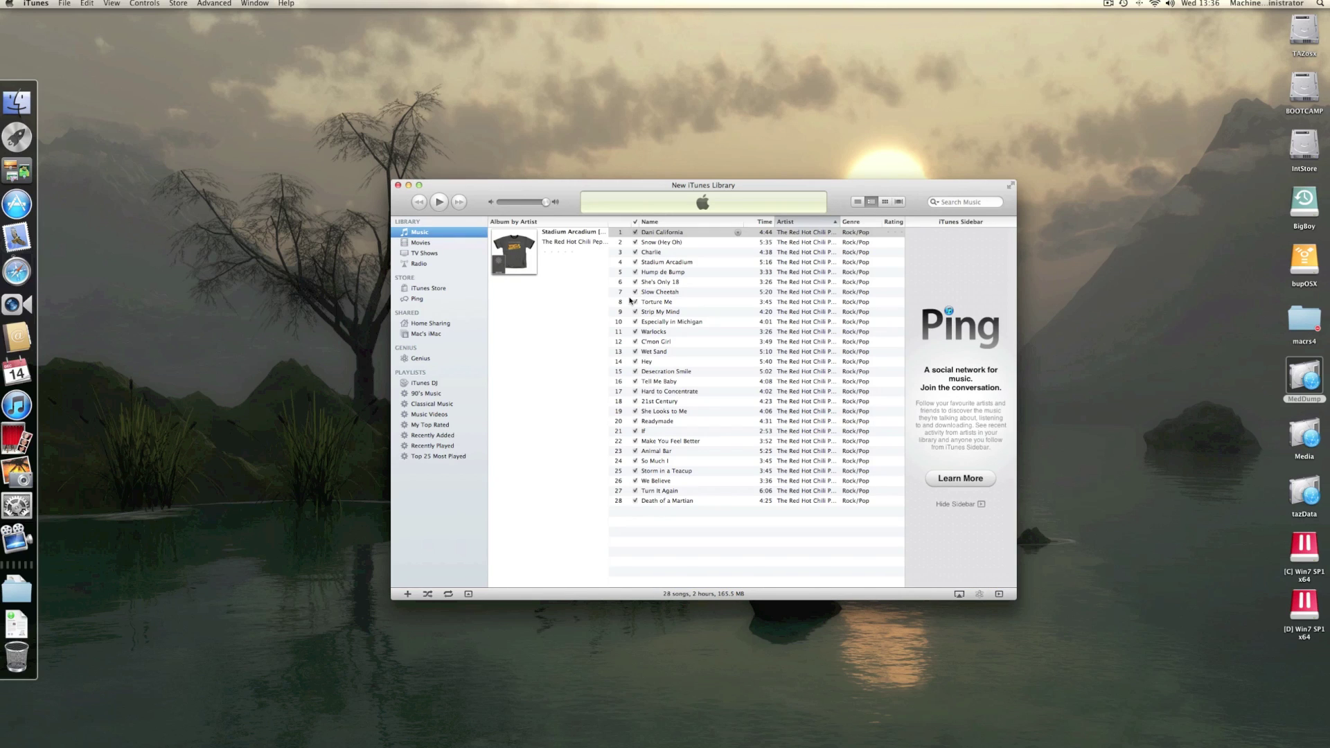
# Open the MedDump drive's information window over iTunes, check the drive's capacity and used space, and close it.
pyautogui.click(1299, 374)
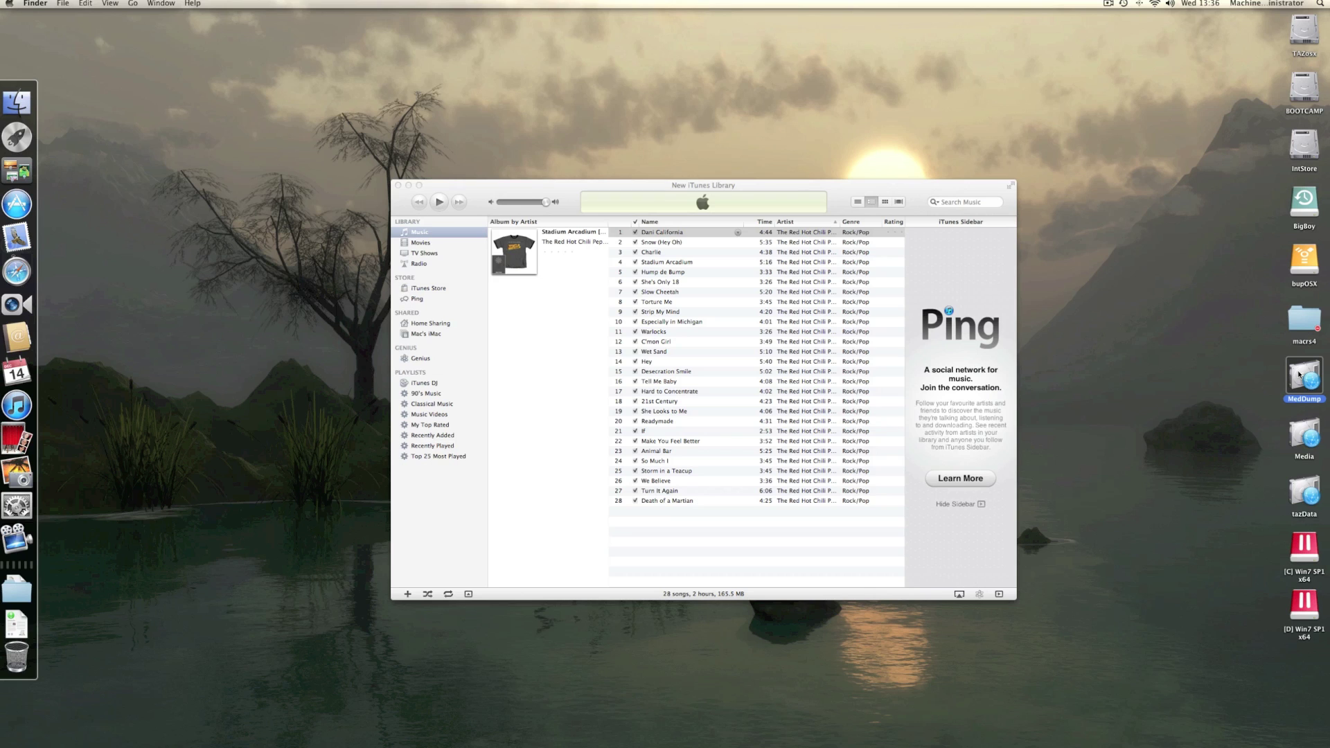
pyautogui.press('super+i')
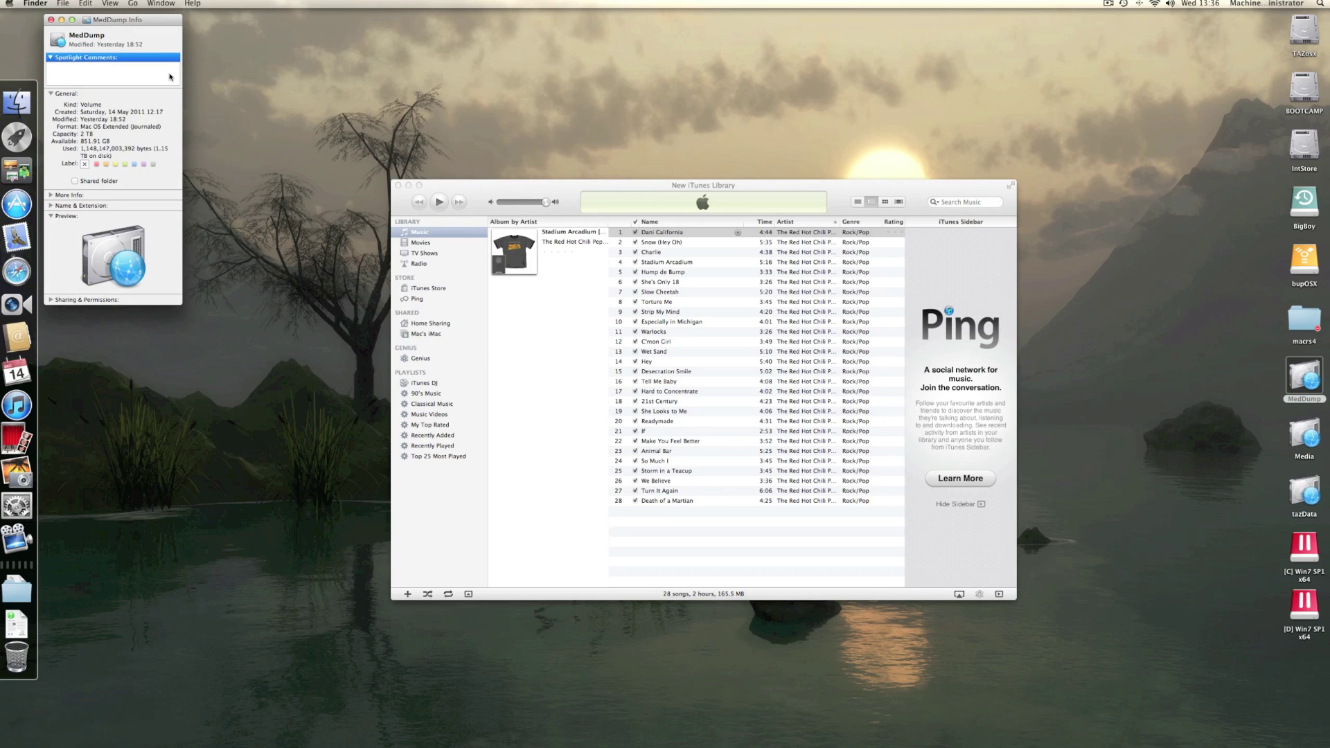
pyautogui.moveTo(97, 23); pyautogui.dragTo(715, 313)
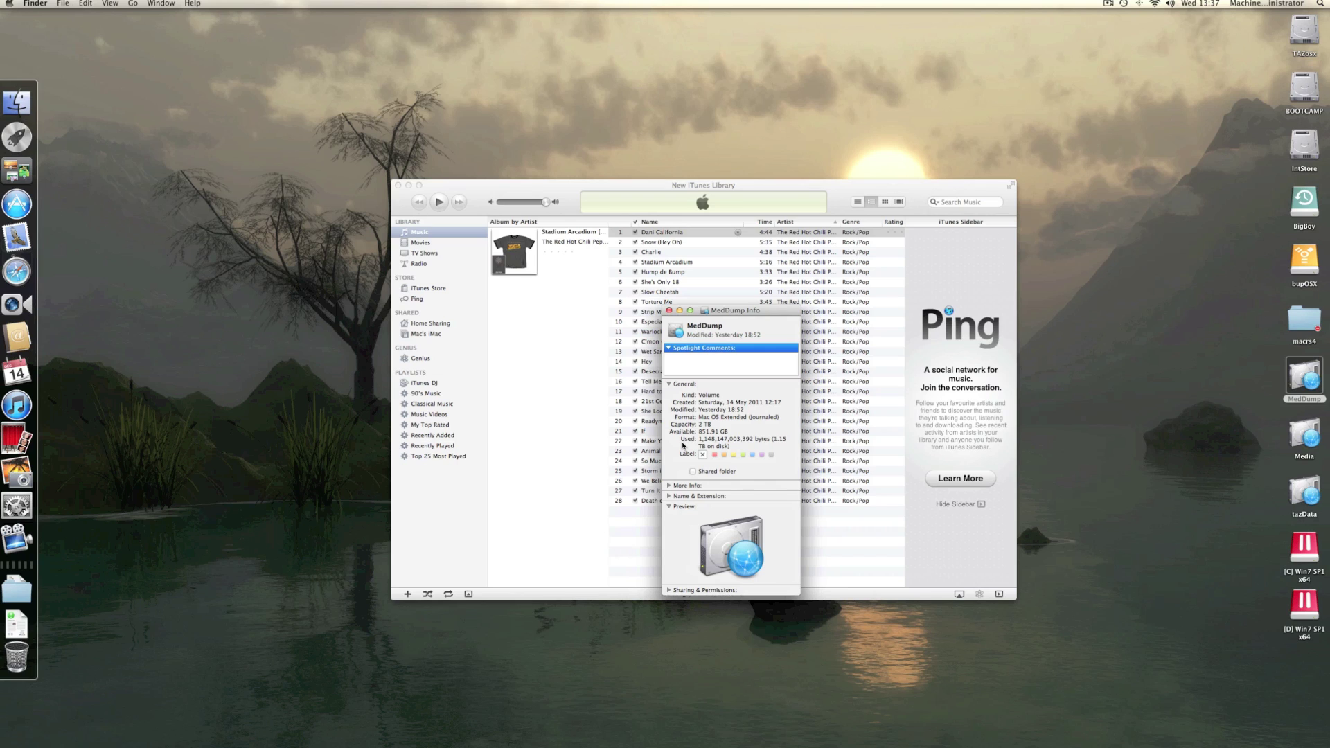
pyautogui.press('cmd+w')
pyautogui.hscroll(2, 666, 293)
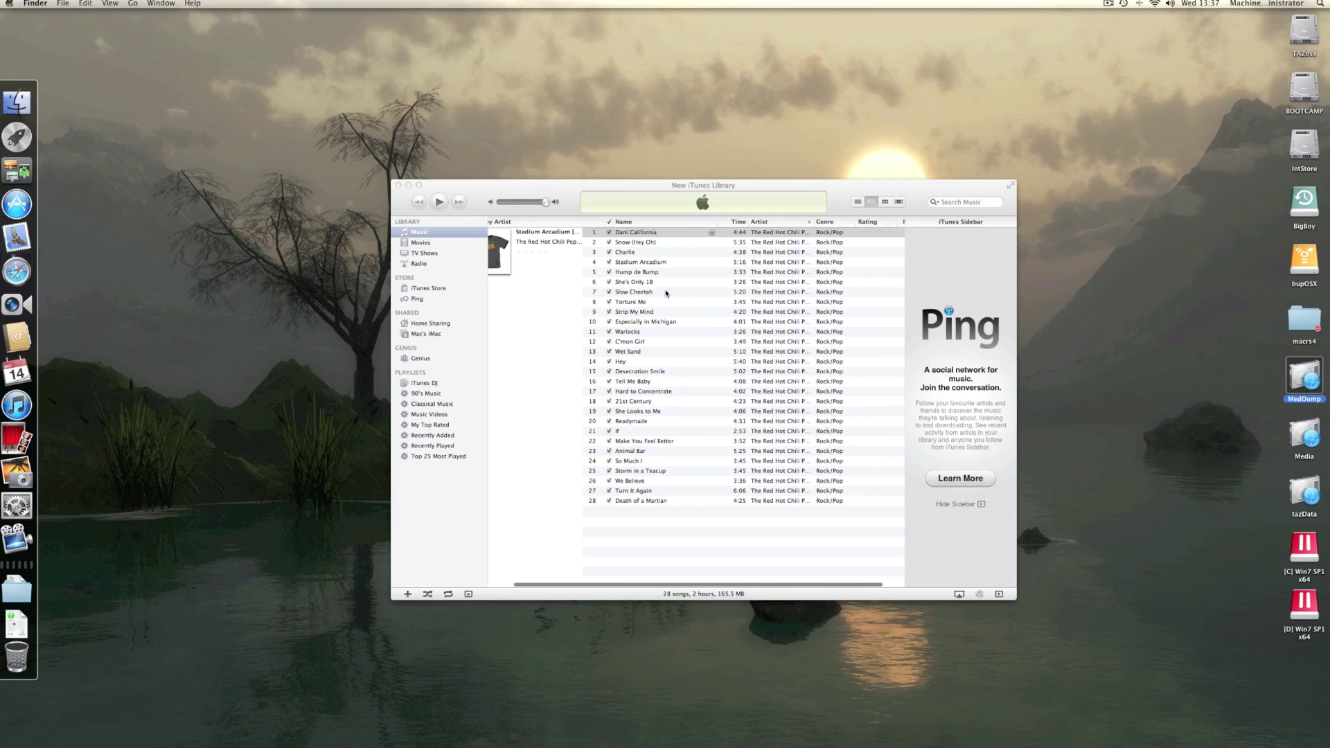